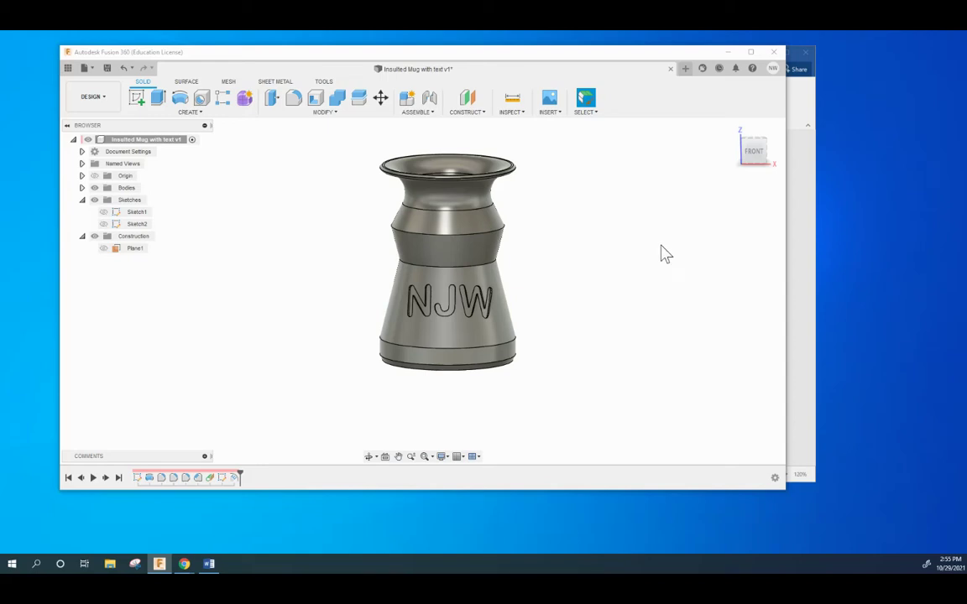
In the Word brief, highlight the 6-9 in height, under-4 in diameter, rounded-mouth and chamfer requirements.
left_click(803, 222)
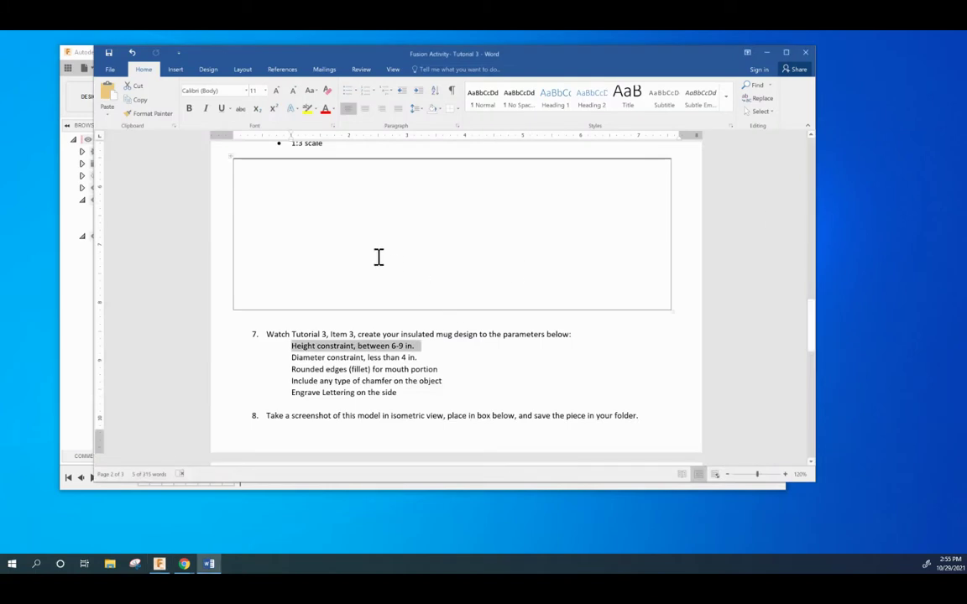
left_click(552, 291)
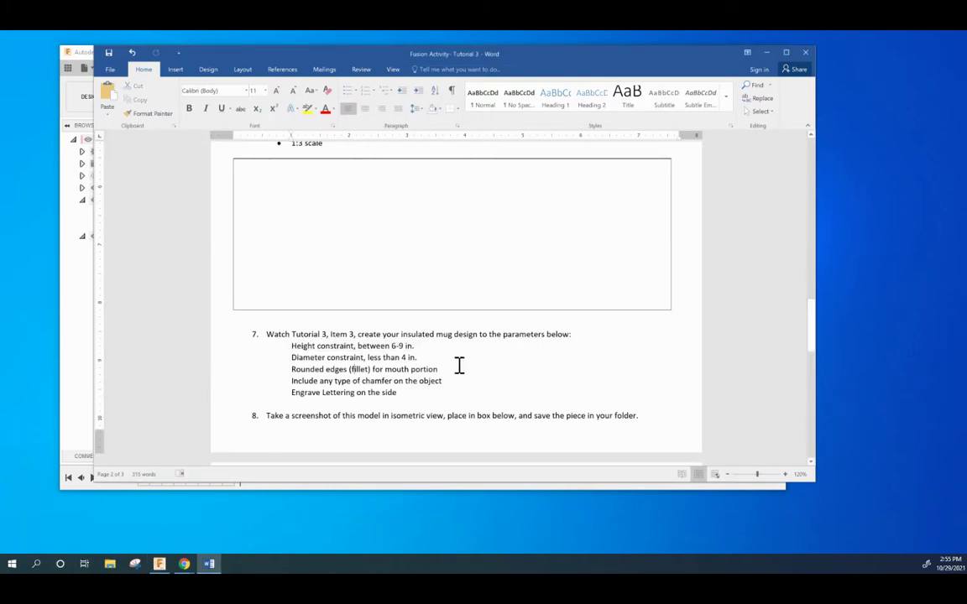
left_click_drag(375, 346, 425, 349)
left_click_drag(367, 359, 417, 359)
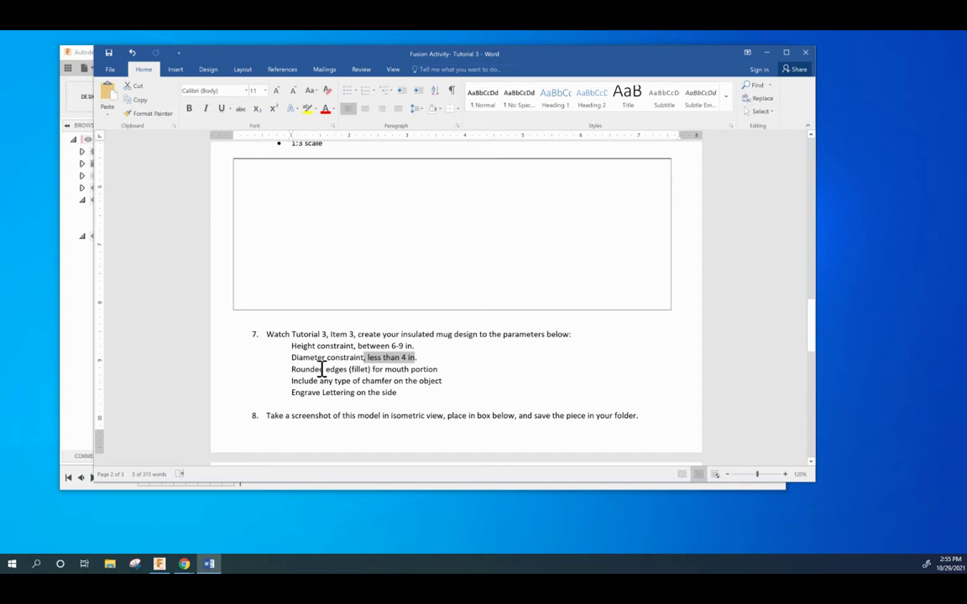
left_click_drag(294, 371, 391, 380)
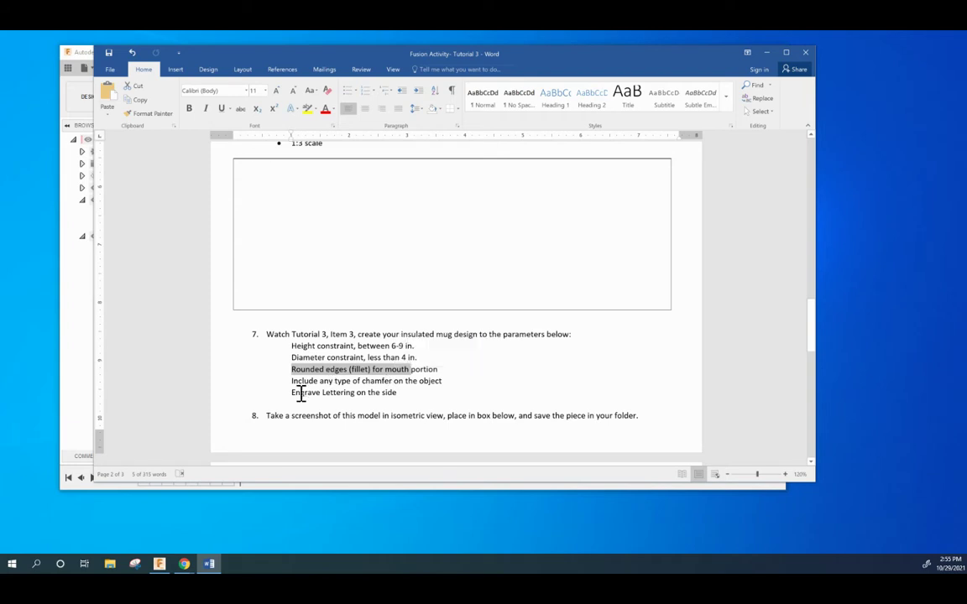
left_click_drag(304, 384, 369, 384)
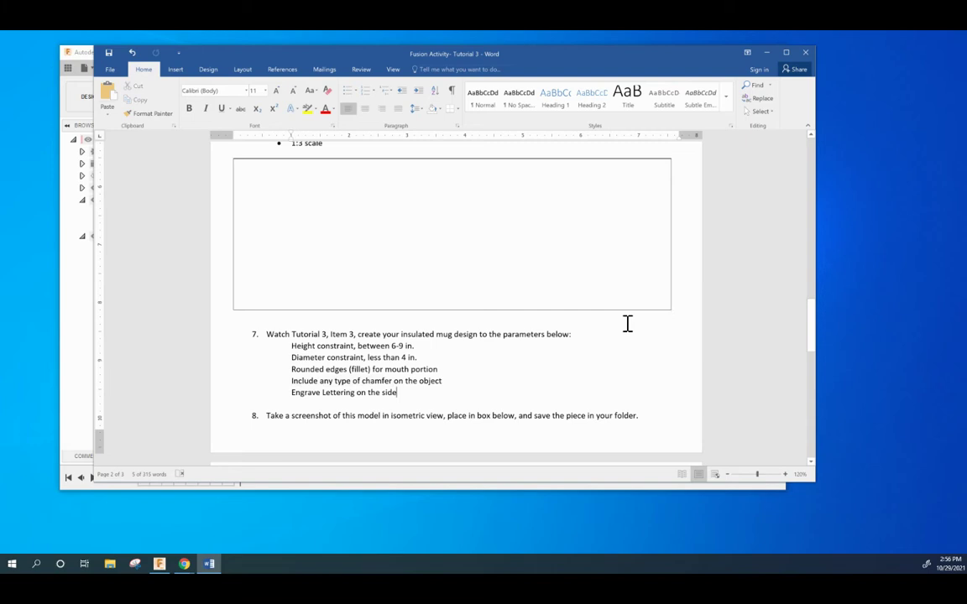
Start a new blank design with a sketch on the front (XZ) plane.
left_click(476, 486)
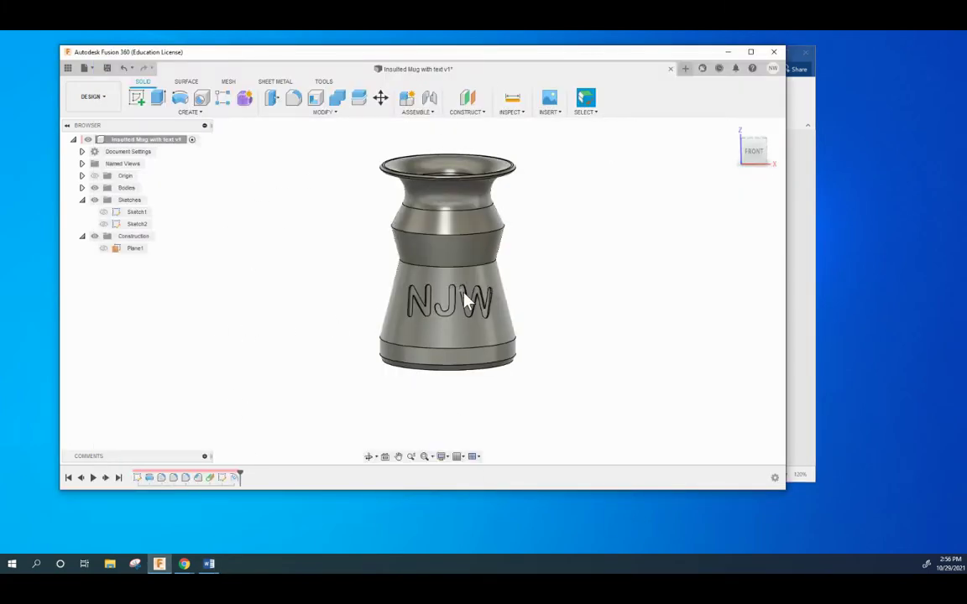
left_click(685, 71)
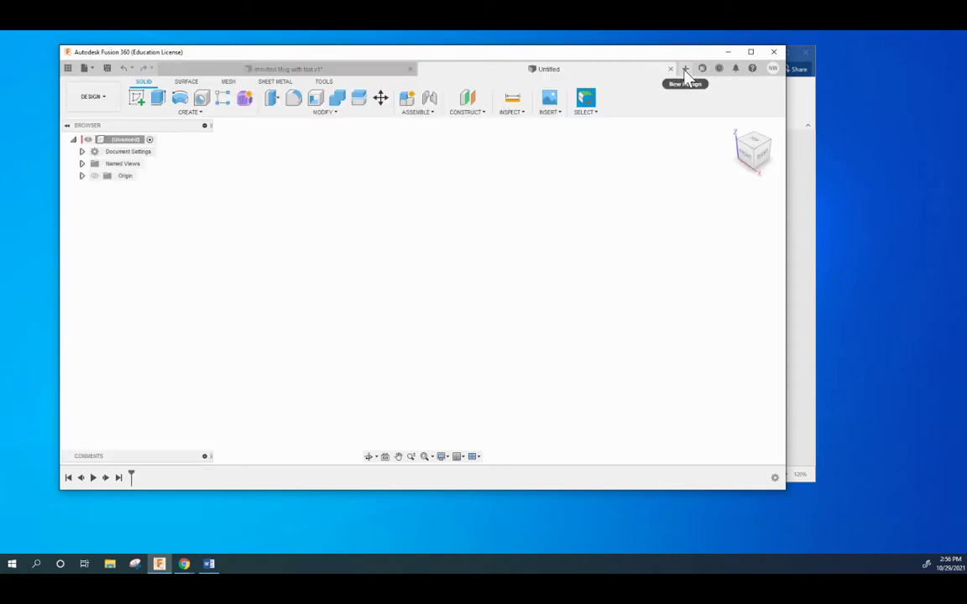
left_click(137, 98)
left_click(440, 278)
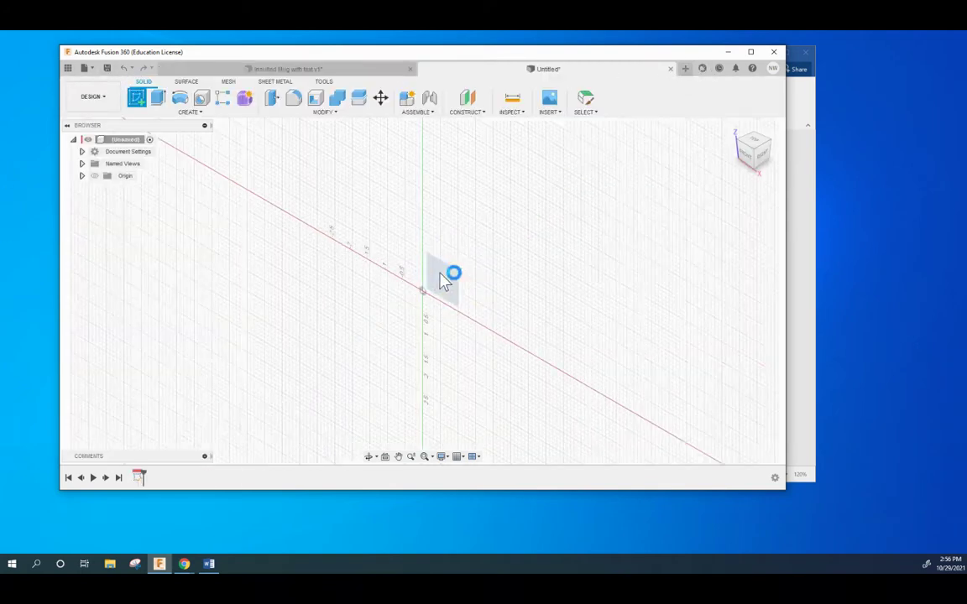
middle_click_drag(492, 229, 413, 250)
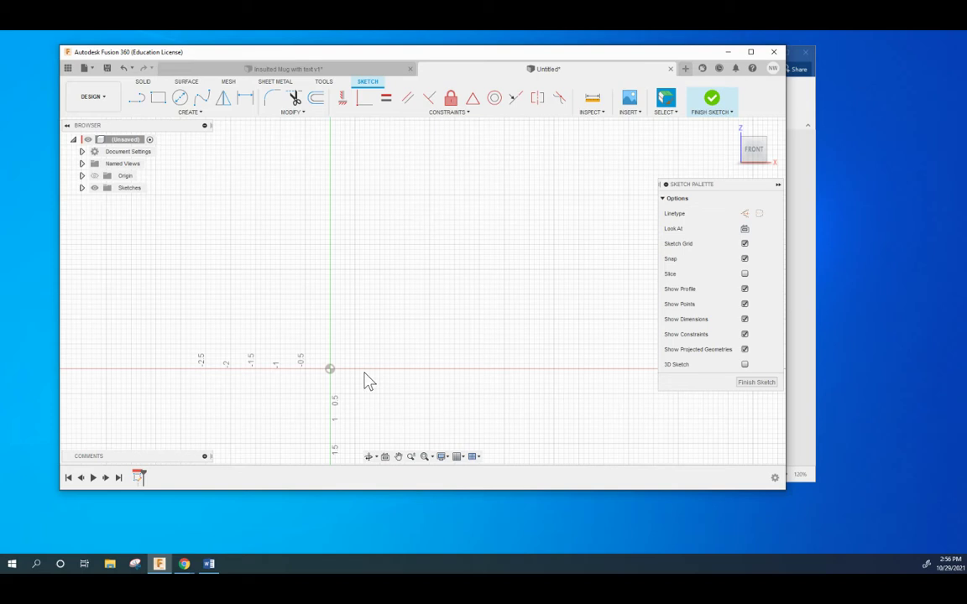
Draw the base line from the origin and the angled and vertical outer walls up to the lip.
left_click(137, 98)
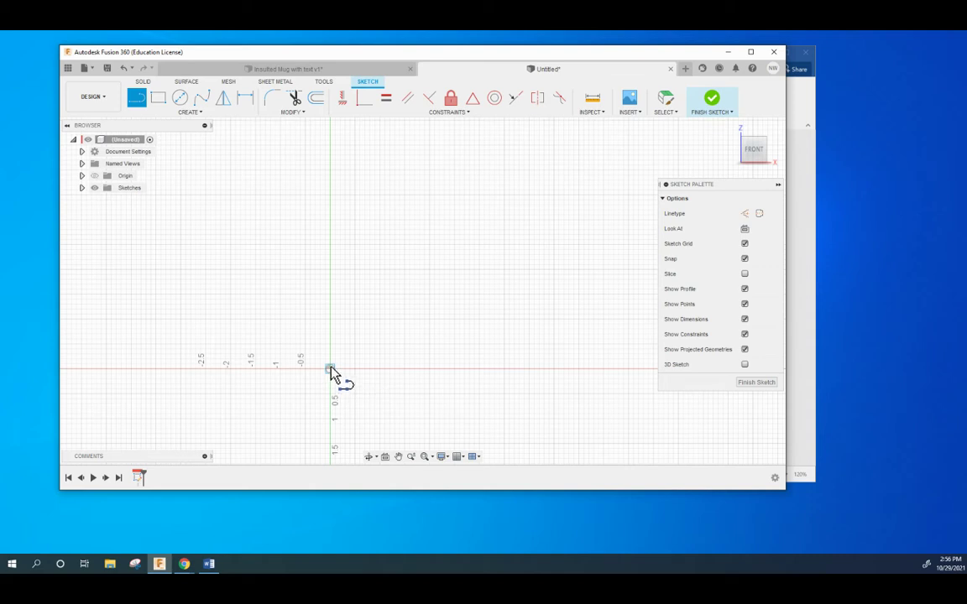
left_click(331, 369)
left_click(441, 368)
left_click(480, 285)
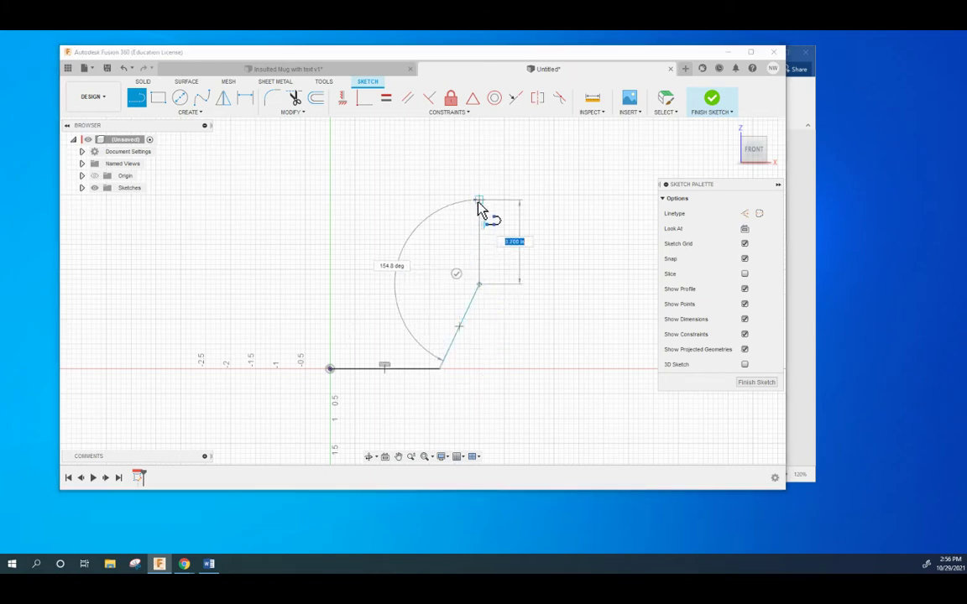
left_click(479, 199)
left_click(454, 160)
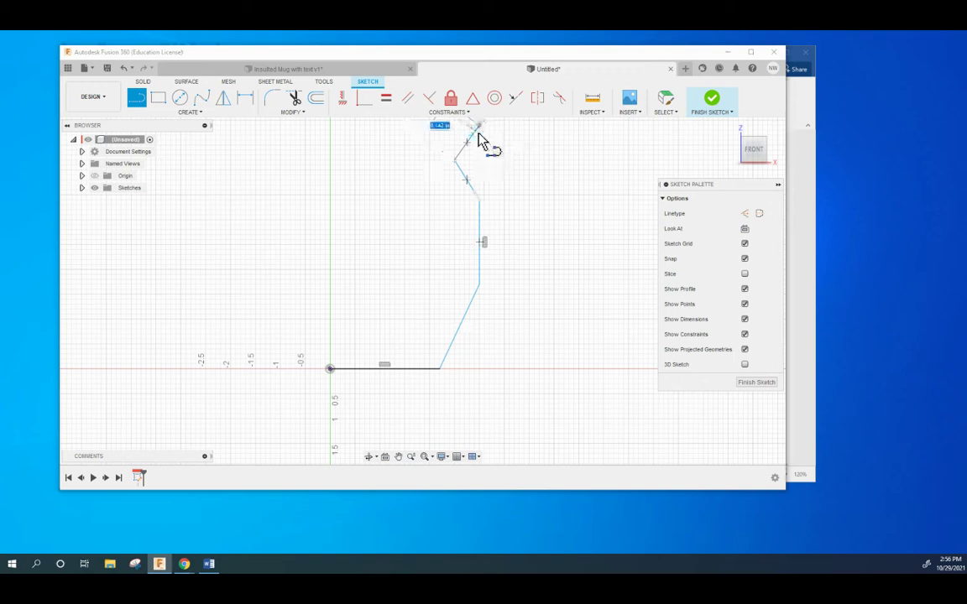
middle_click_drag(472, 130, 471, 221)
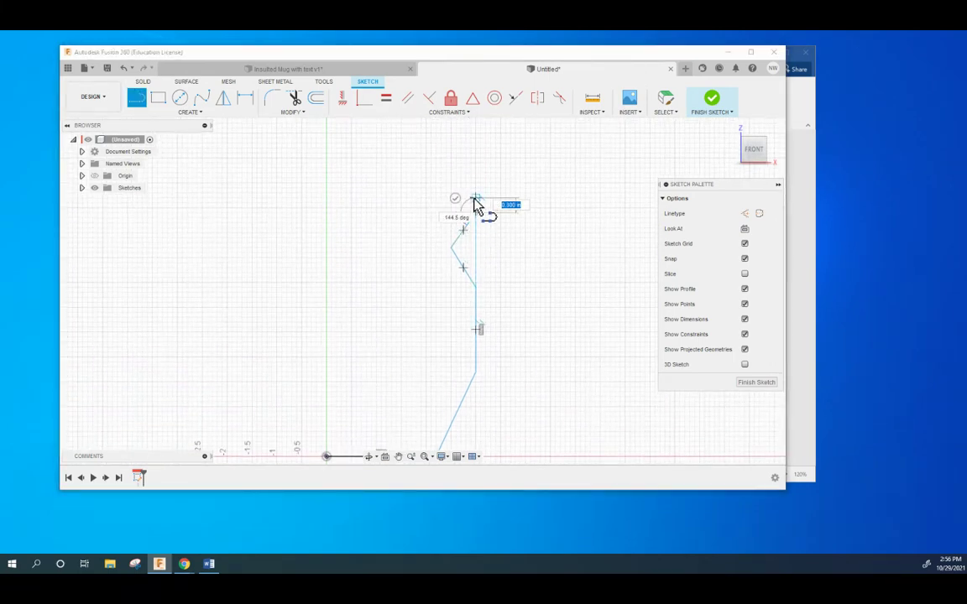
left_click(474, 201)
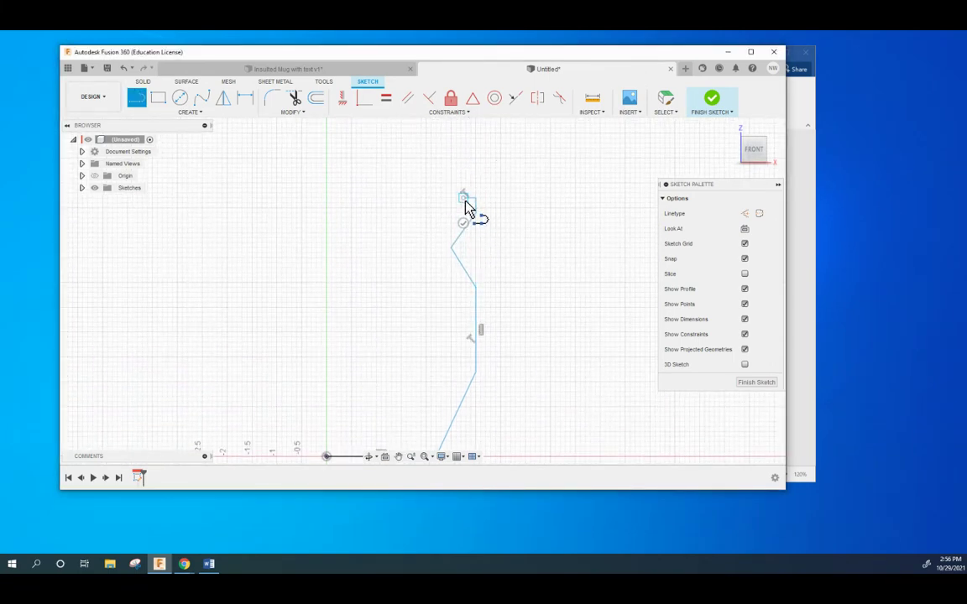
Draw the lip thickness and inner walls back down, closing the profile at the axis.
left_click(467, 203)
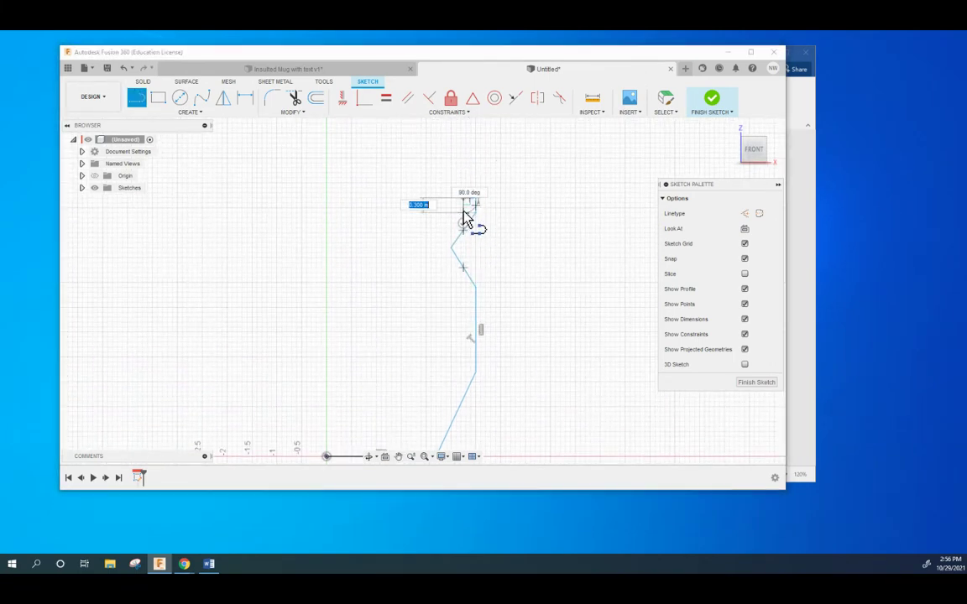
left_click(433, 249)
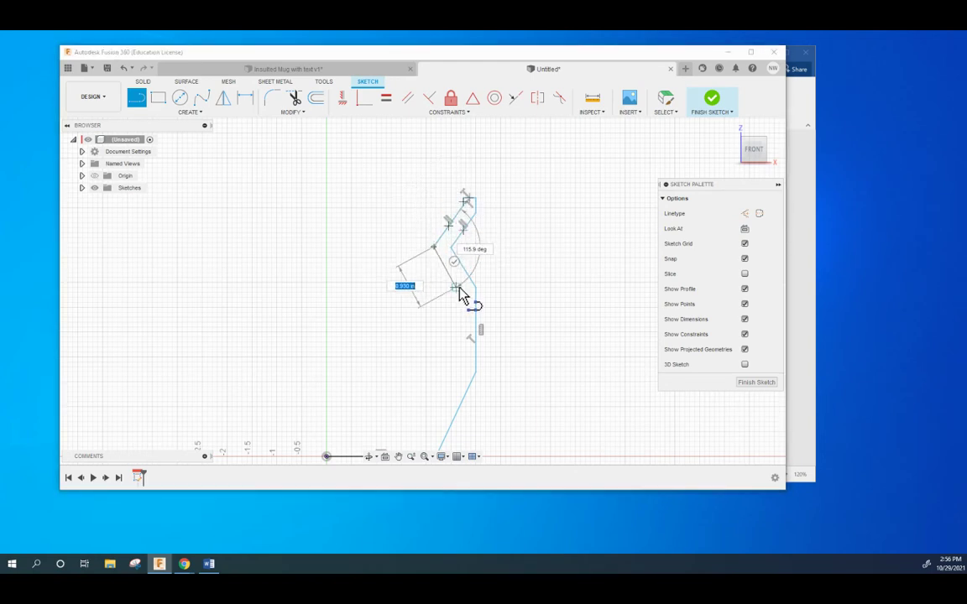
left_click(463, 288)
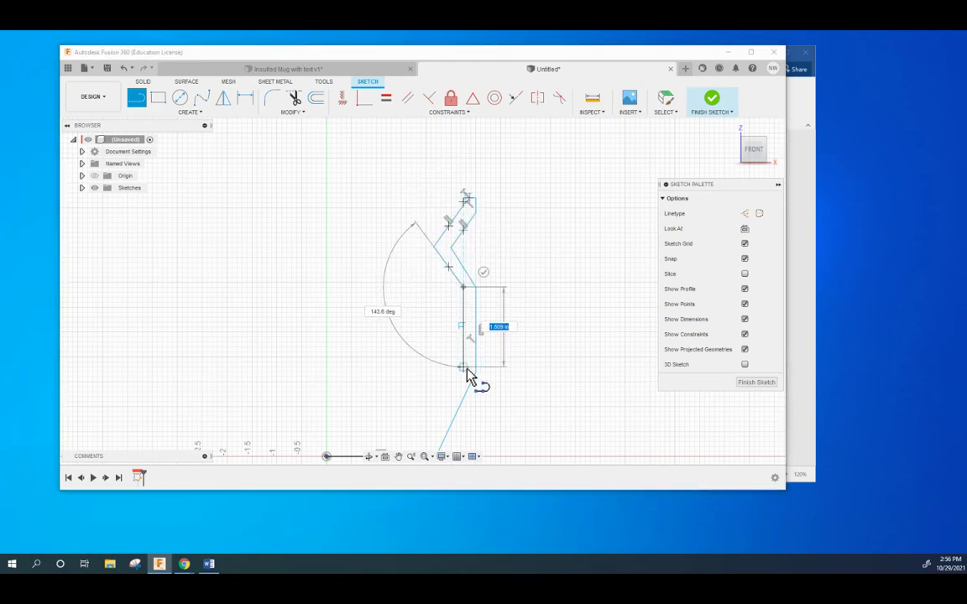
left_click(463, 367)
mouse_move(442, 420)
middle_mouse_down()
mouse_move(457, 321)
mouse_move(466, 328)
middle_mouse_up()
left_click(454, 324)
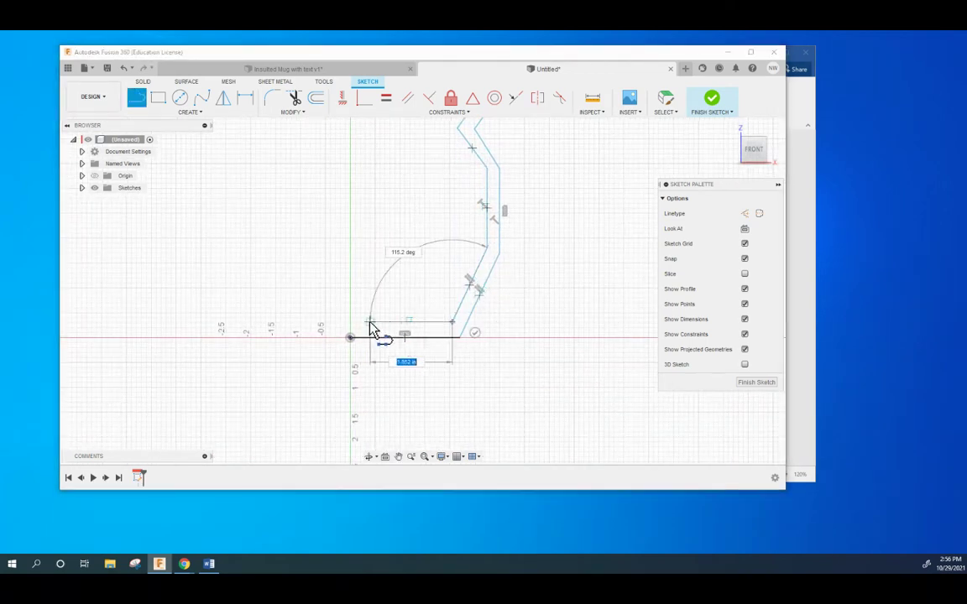
left_click(350, 322)
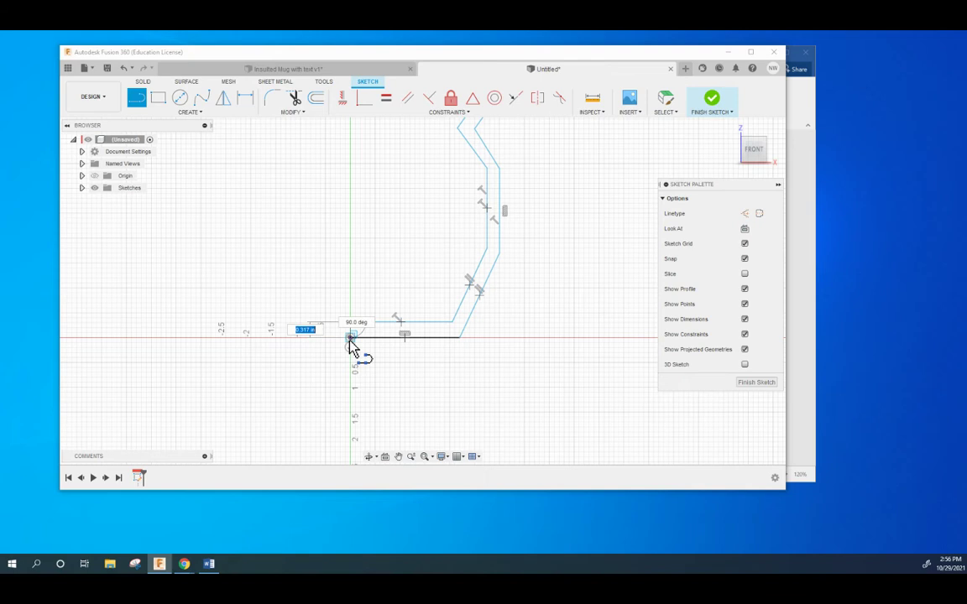
left_click(350, 337)
middle_click_drag(577, 231, 540, 303)
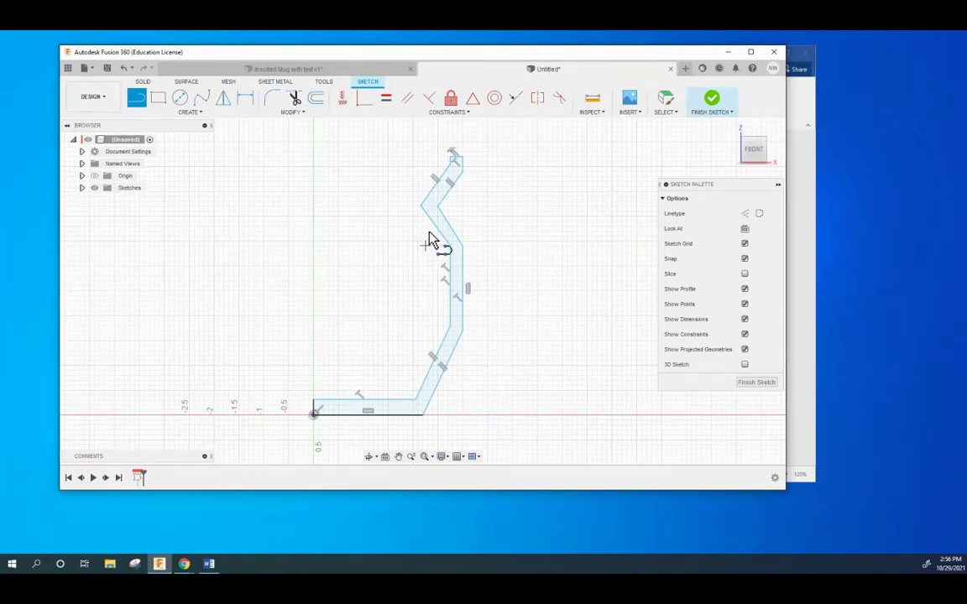
key("Escape")
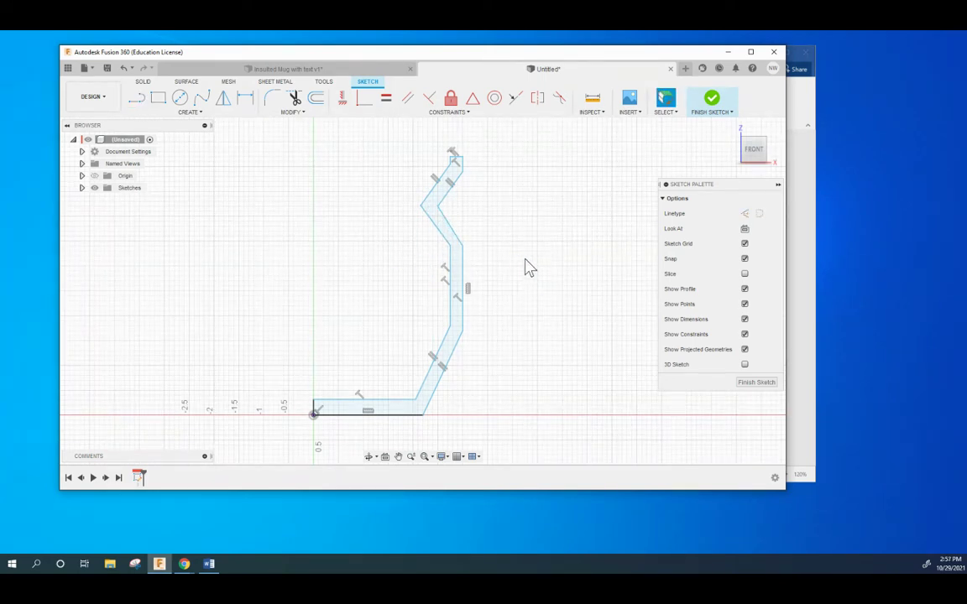
Finish the sketch and revolve the profile a full 360° around its vertical axis line.
left_click(712, 101)
middle_click_drag(440, 231, 408, 277)
left_click(180, 98)
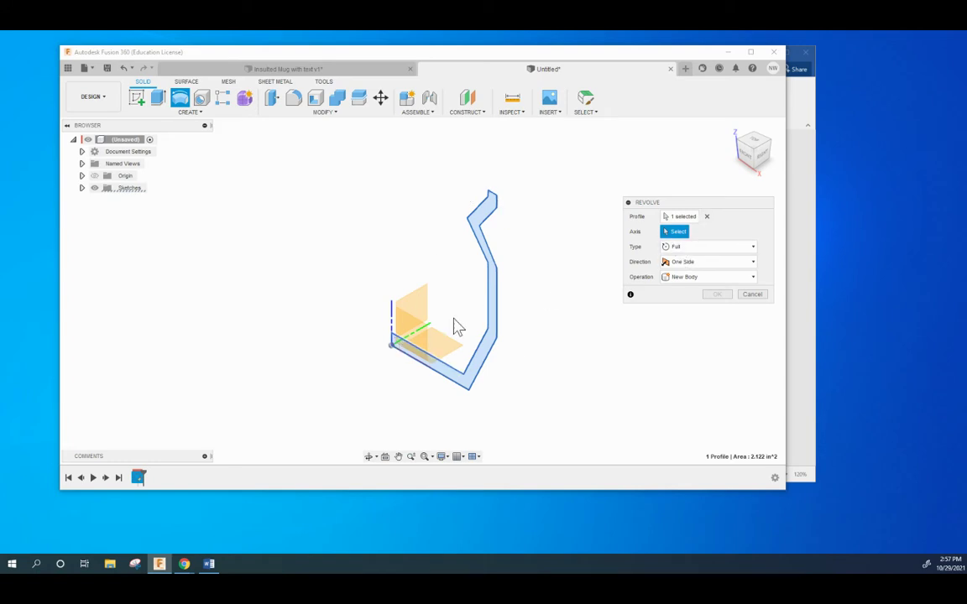
left_click(392, 346)
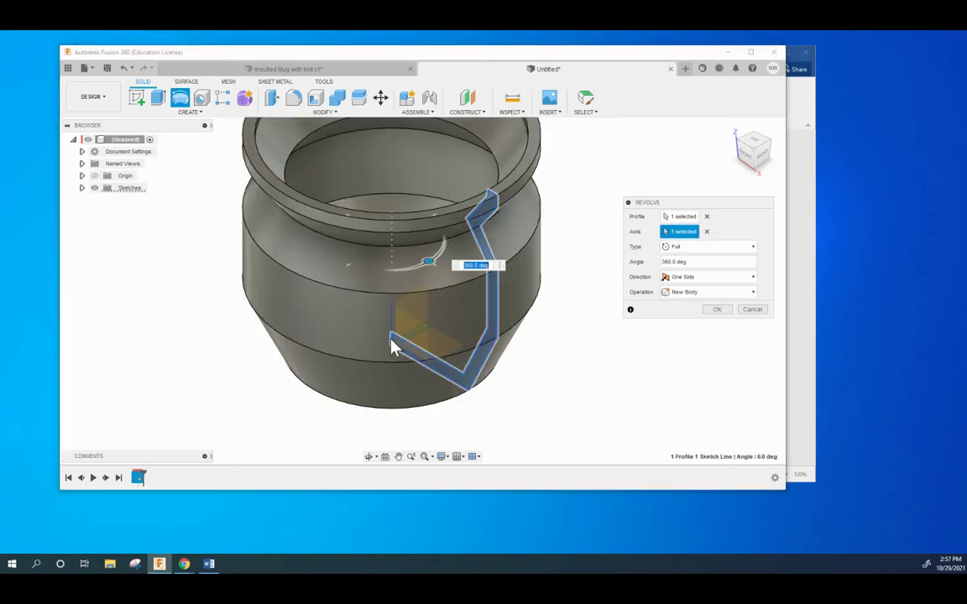
left_click(718, 311)
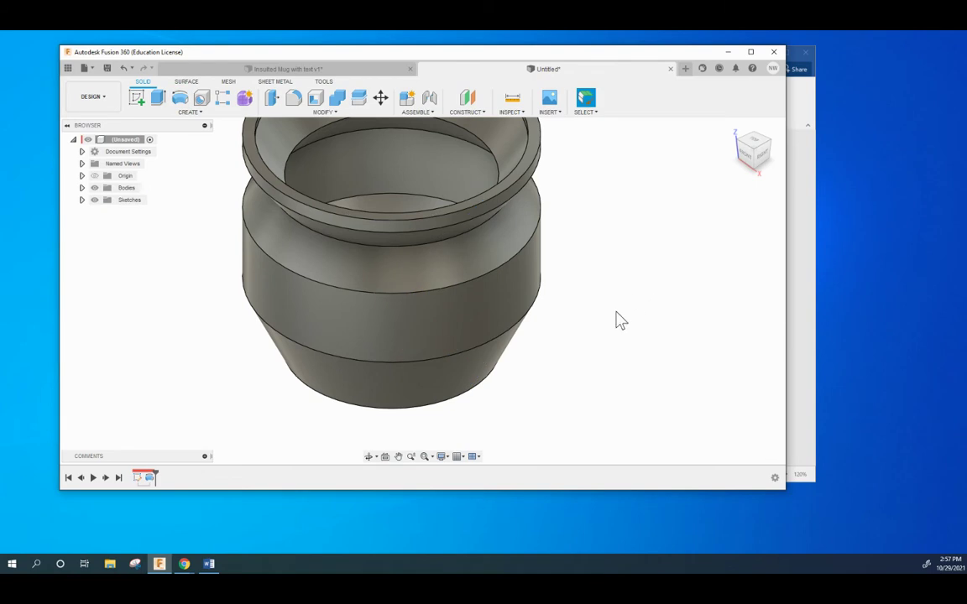
middle_click_drag(554, 361, 606, 286, "shift")
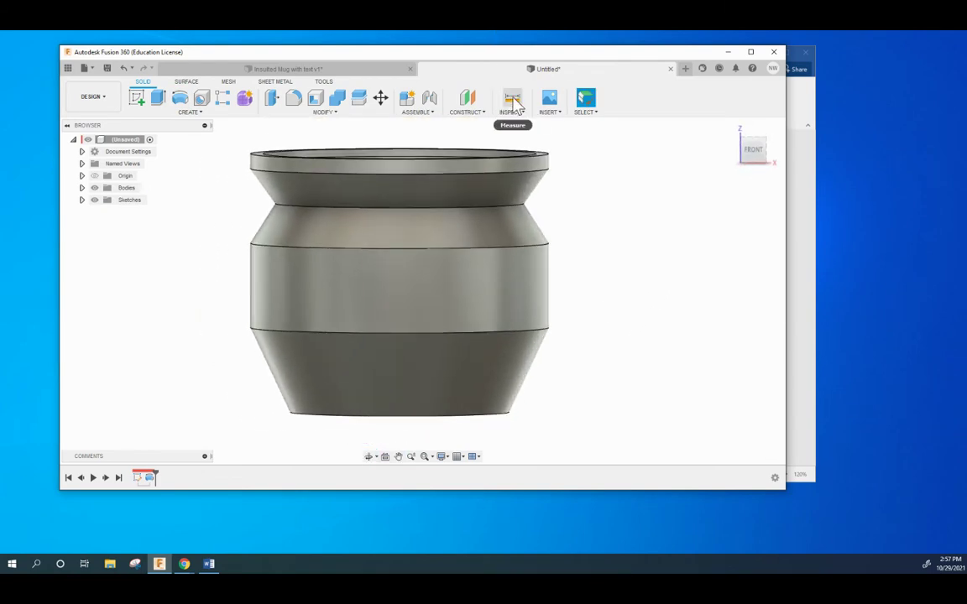
left_click(513, 101)
left_click(252, 154)
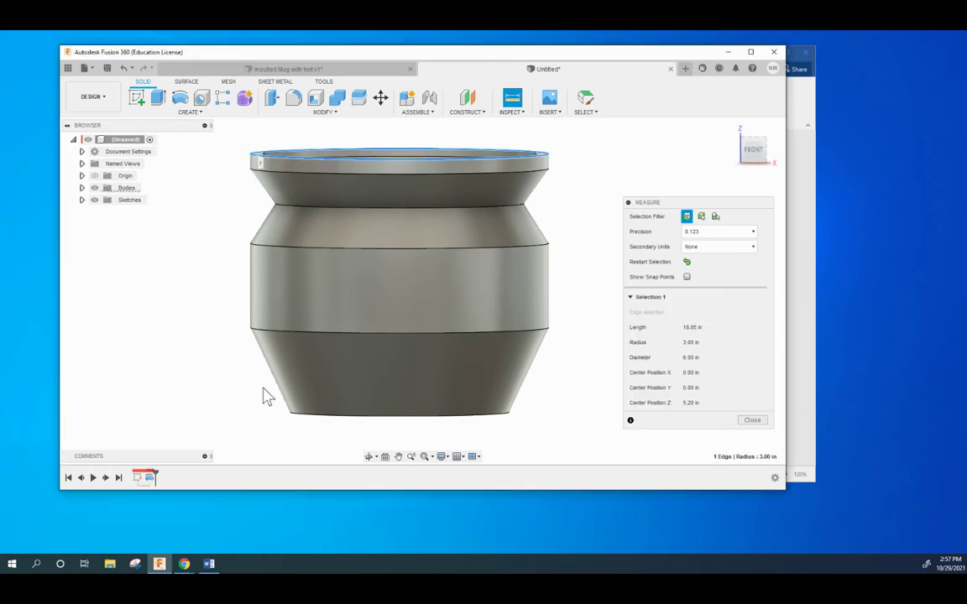
left_click(301, 413)
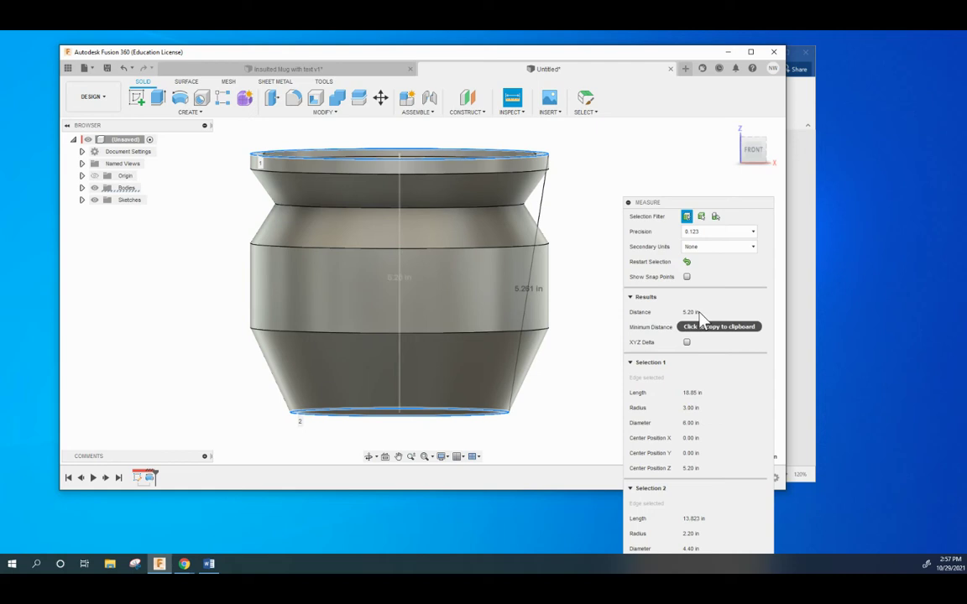
key("Escape")
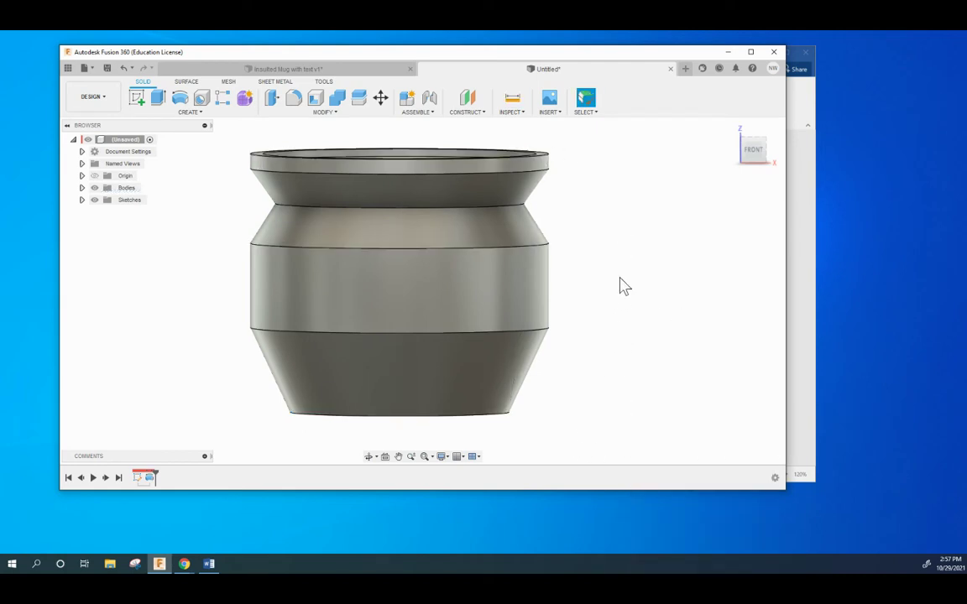
mouse_move(627, 278)
middle_mouse_down("shift")
mouse_move(626, 267)
mouse_move(628, 279)
middle_mouse_up("shift")
Reopen the profile sketch and dimension its overall height to 5.20 in.
double_click(137, 477)
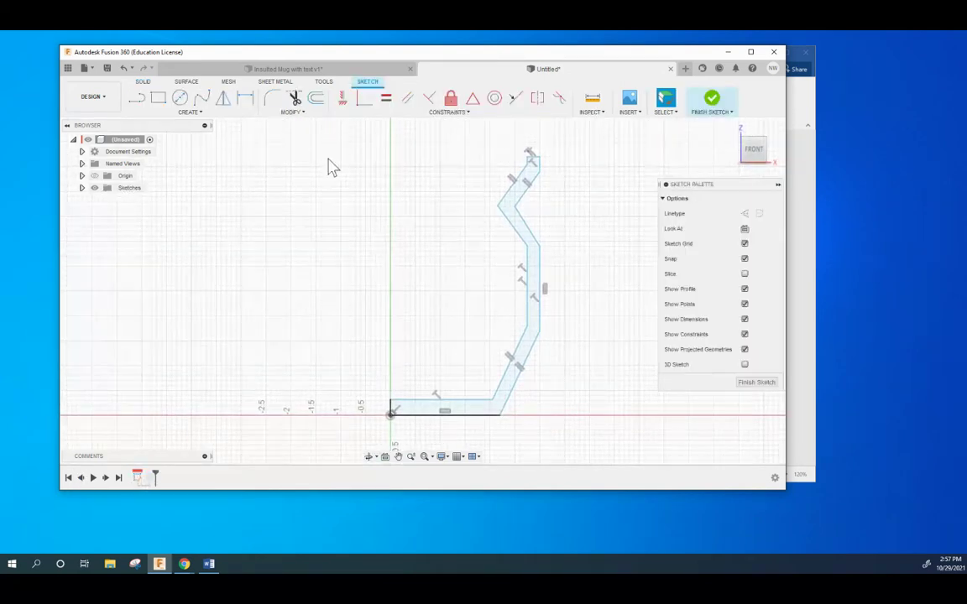
left_click(244, 97)
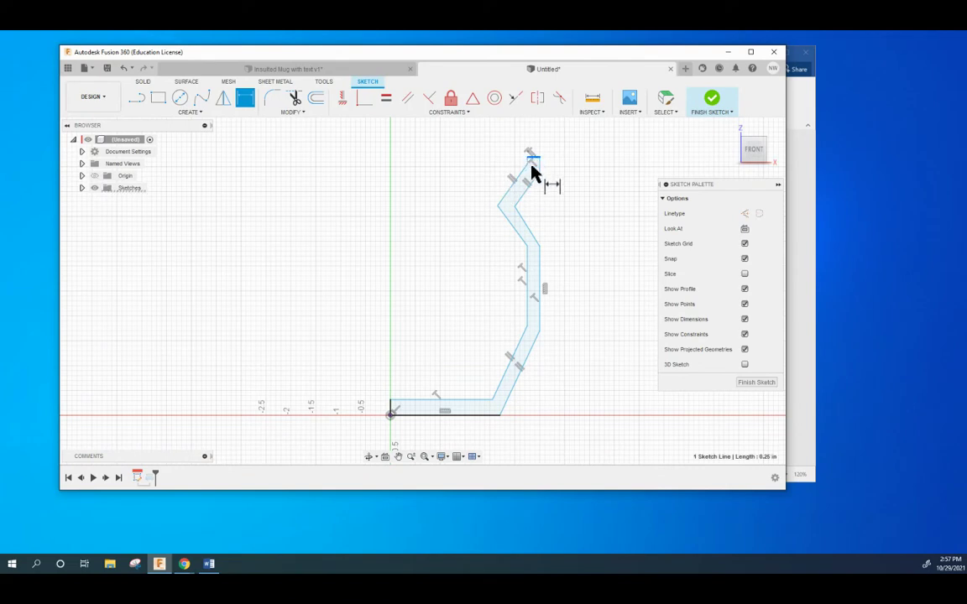
left_click(529, 158)
left_click(477, 415)
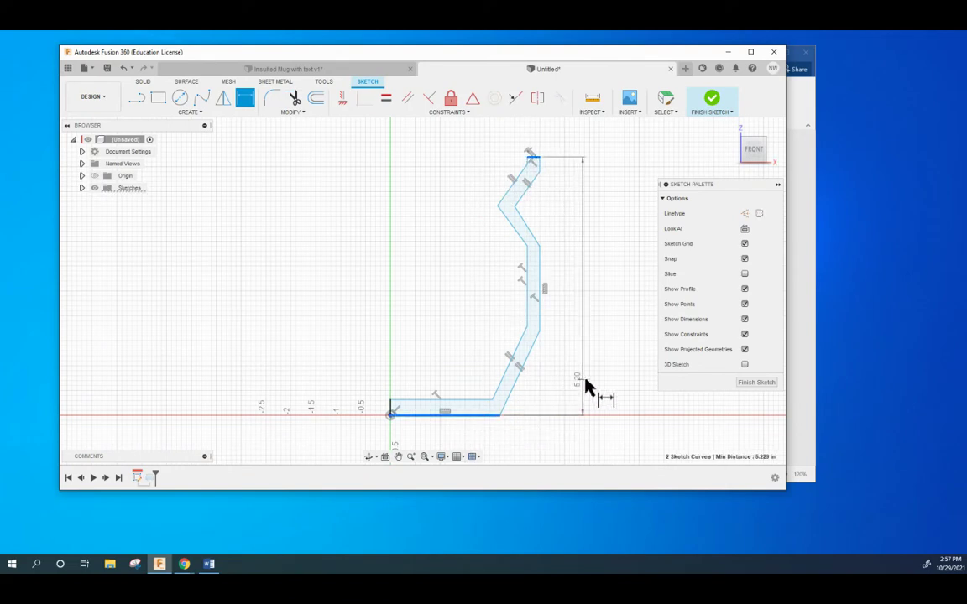
left_click(599, 290)
key("Return")
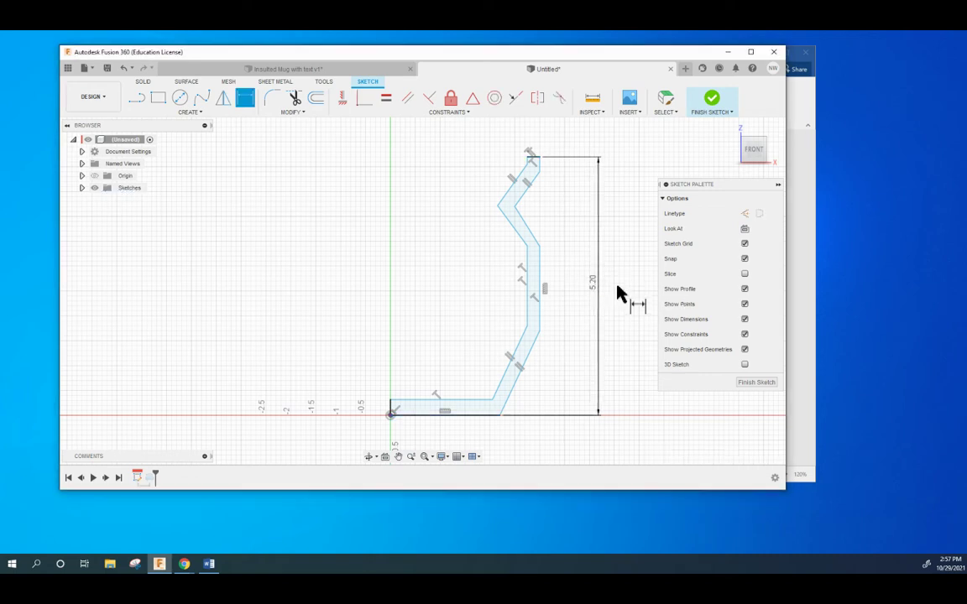
key("Escape")
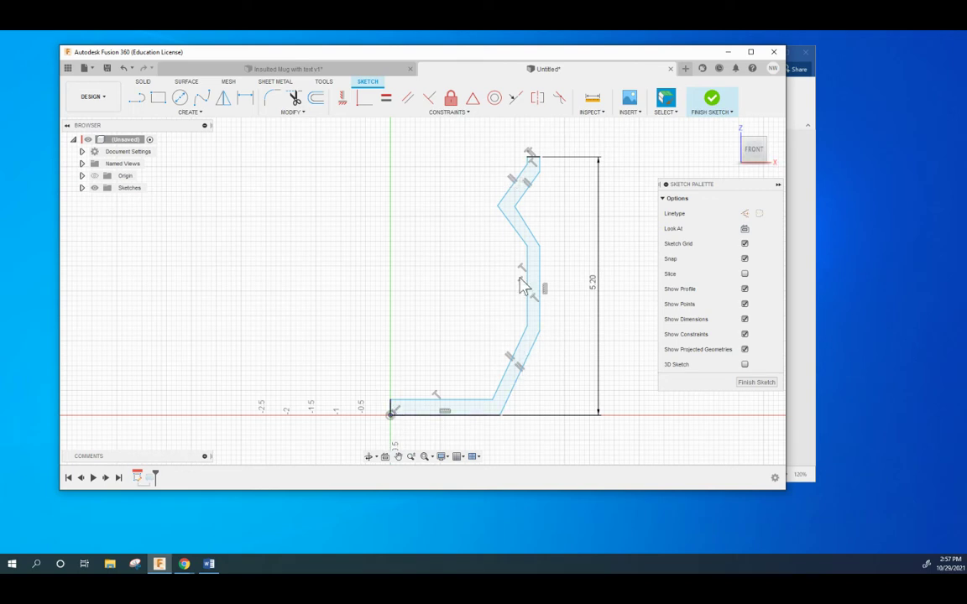
Check the 3.00 in profile width without placing a dimension, then finish the sketch.
left_click(246, 99)
left_click(541, 293)
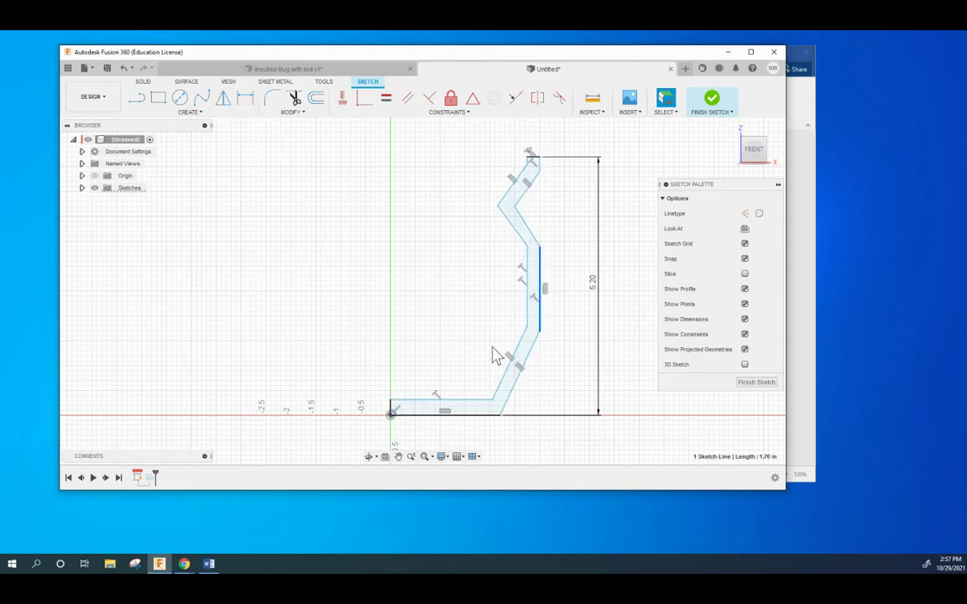
left_click(391, 408)
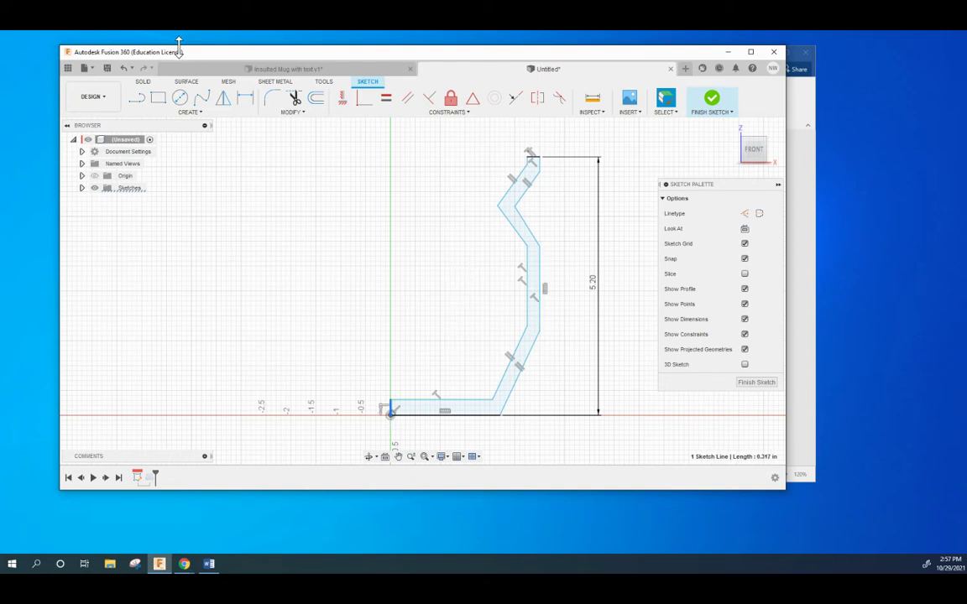
left_click(246, 99)
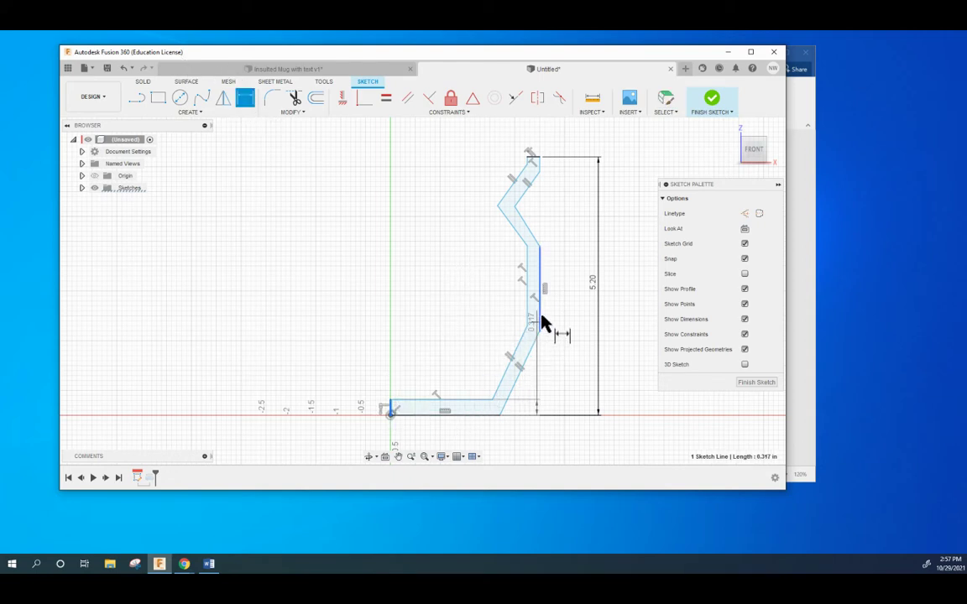
key("Escape")
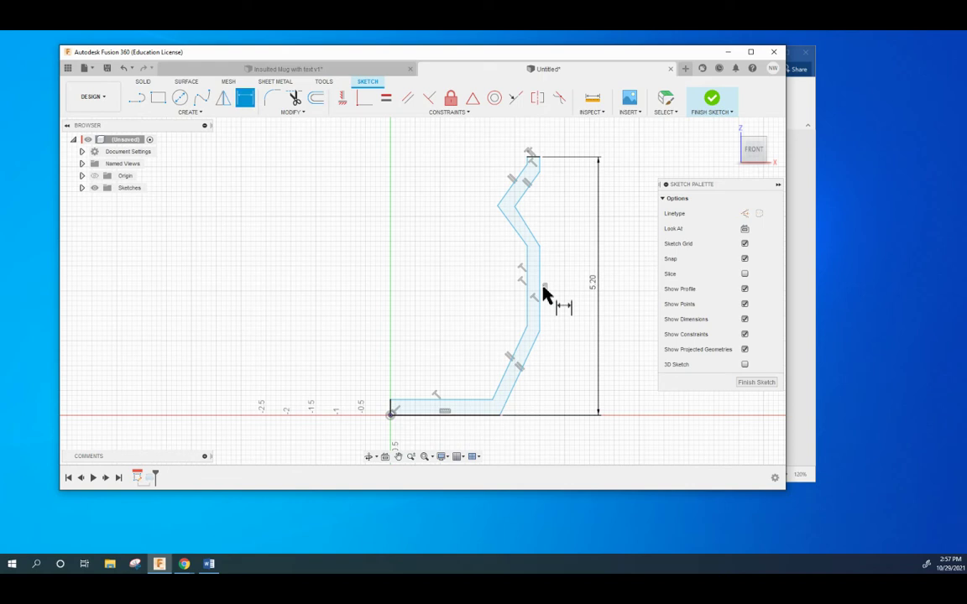
left_click(539, 298)
left_click(390, 401)
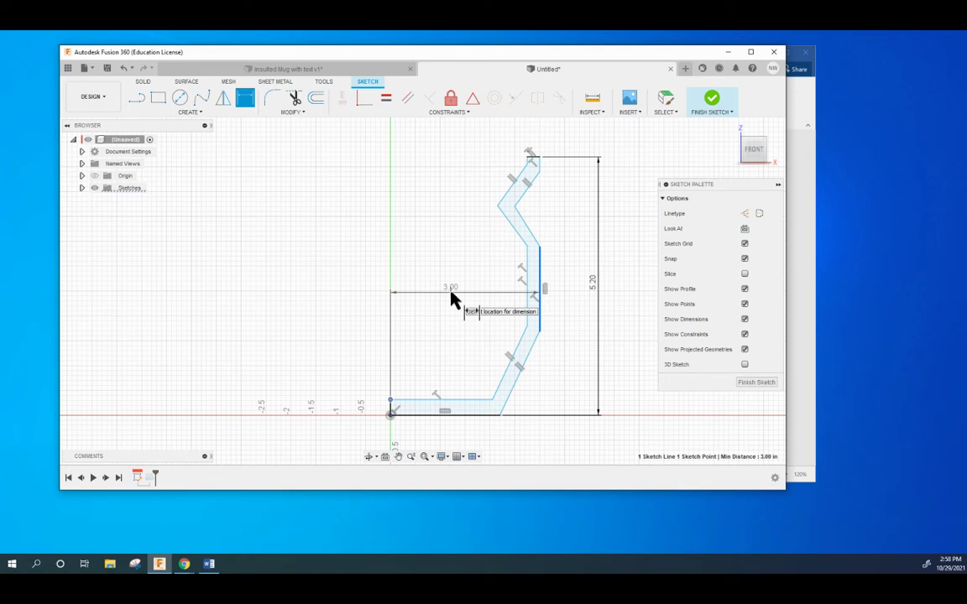
key("Escape")
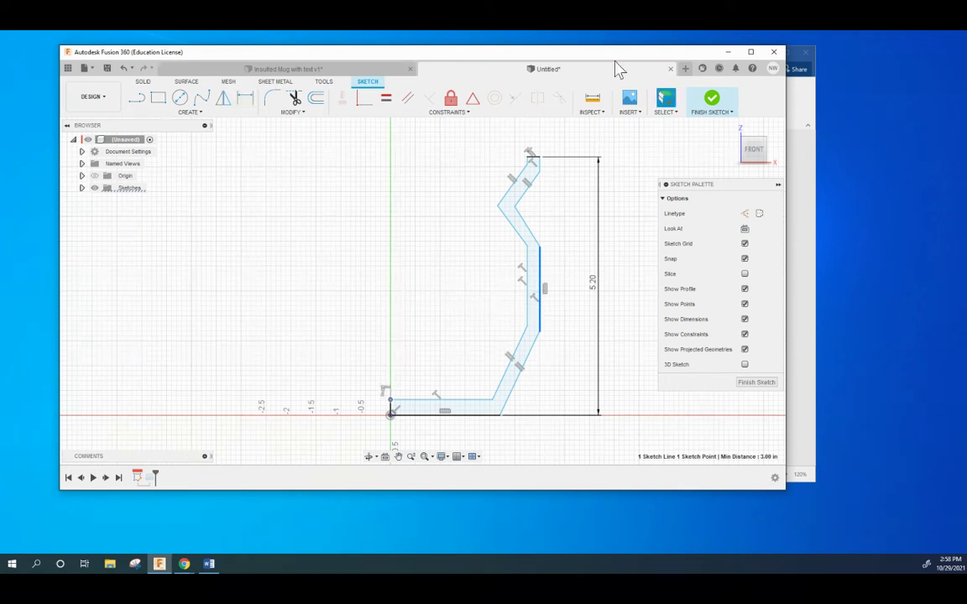
left_click(724, 111)
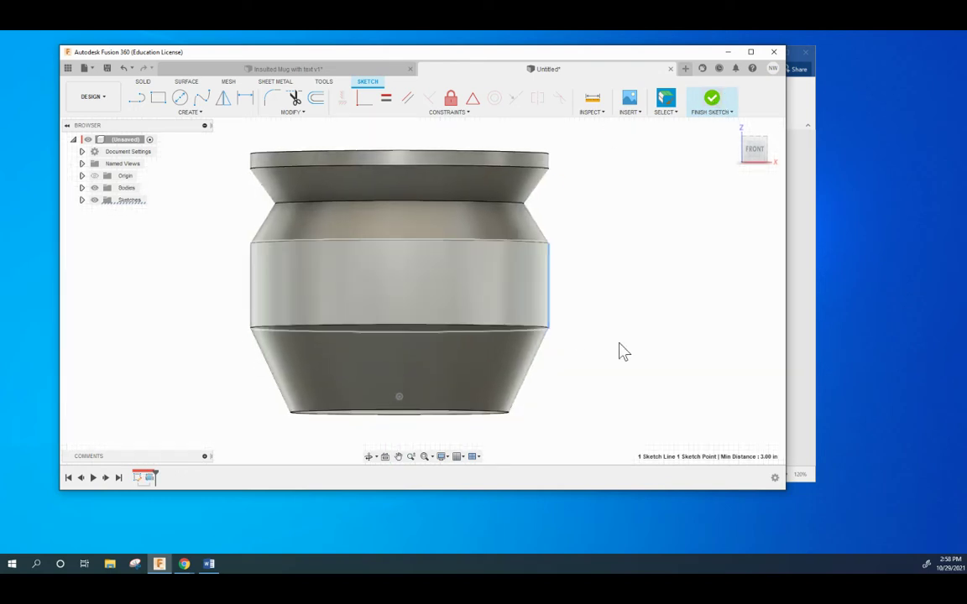
middle_click_drag(621, 273, 687, 313, "shift")
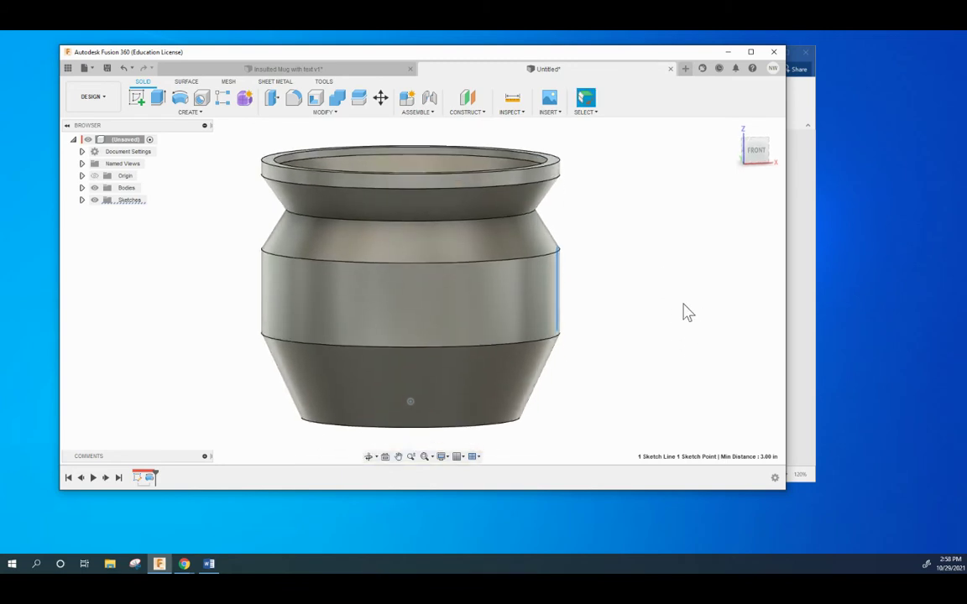
Fillet the mug's top rim edge with a 0.1 in radius.
left_click(296, 99)
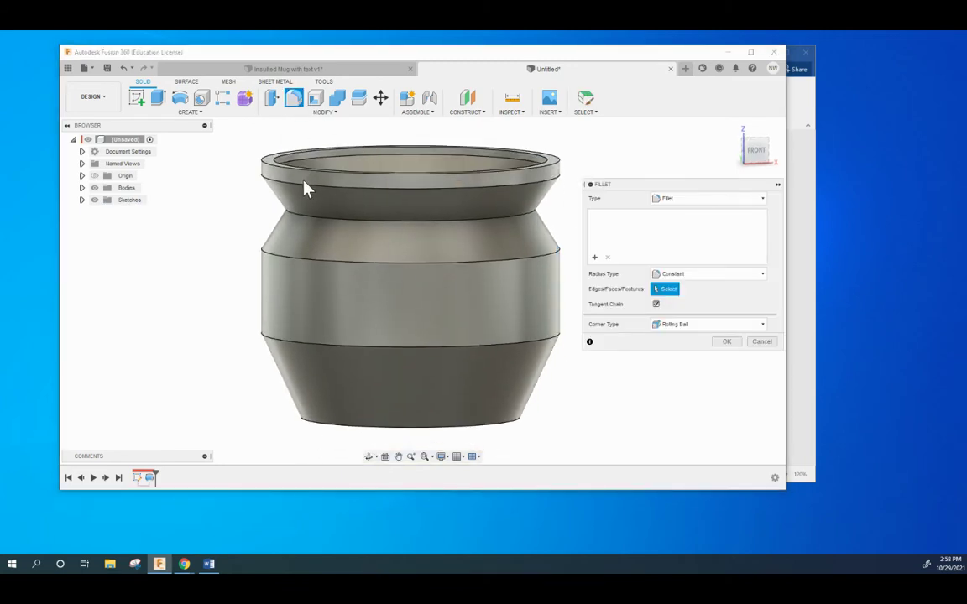
left_click(267, 160)
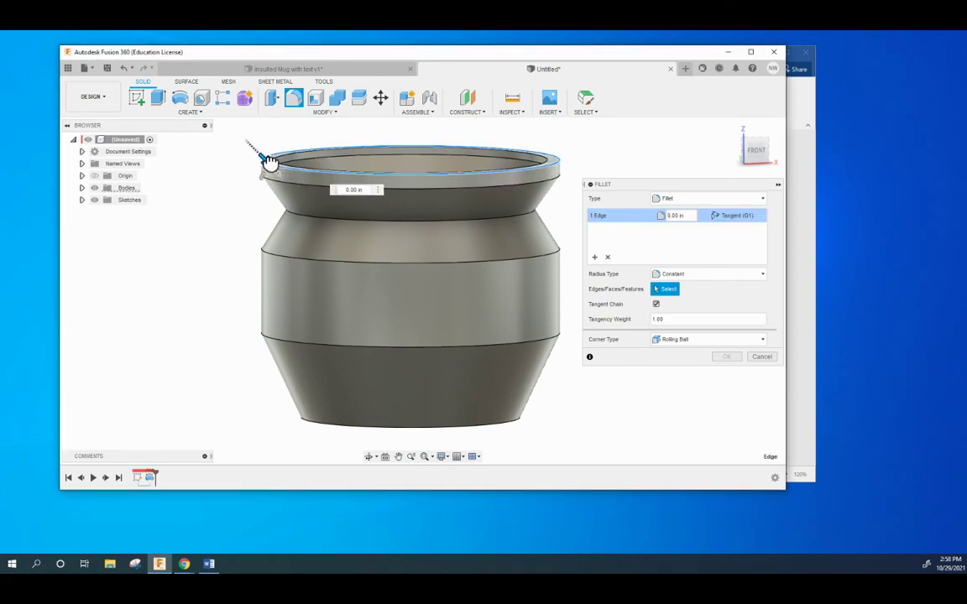
left_click(688, 215)
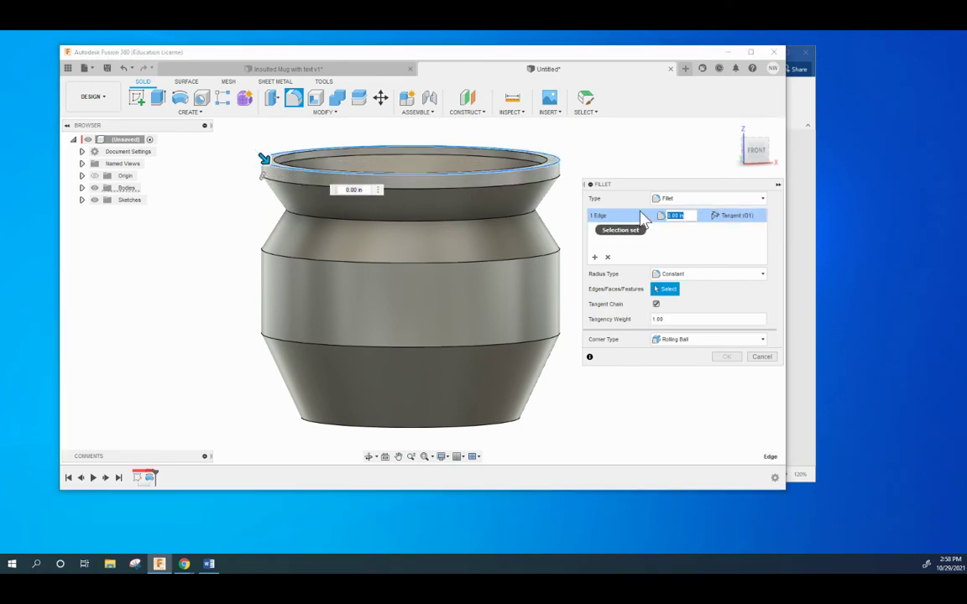
key("Return")
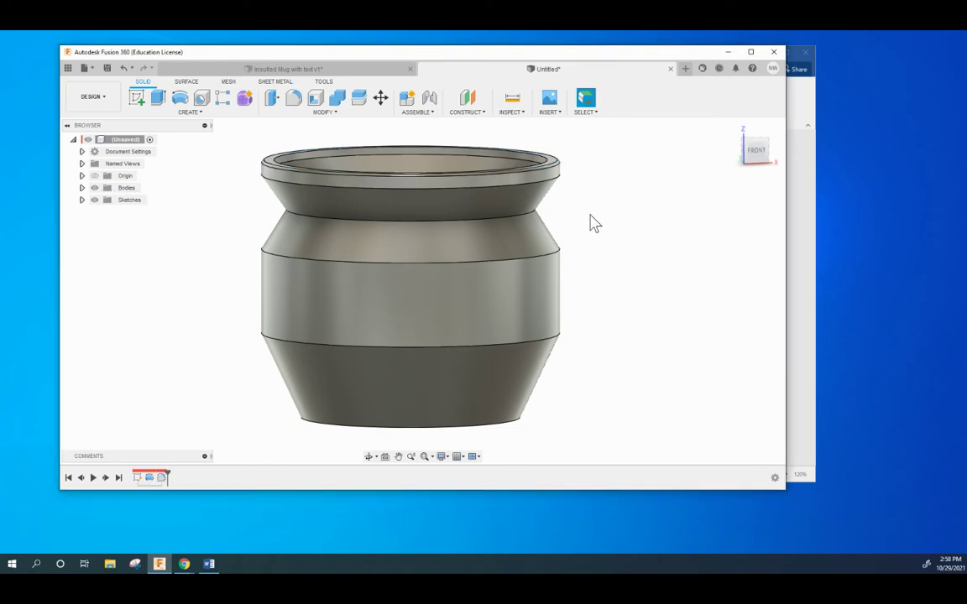
middle_click_drag(647, 186, 626, 192, "shift")
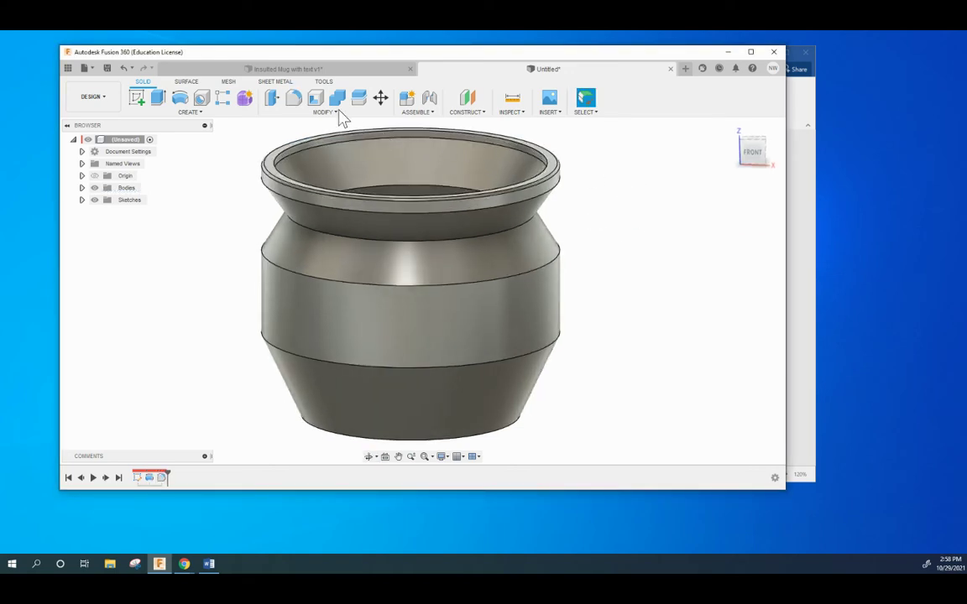
Fillet the inner edge of the rim with a 0.1 in radius.
left_click(294, 99)
left_click(331, 143)
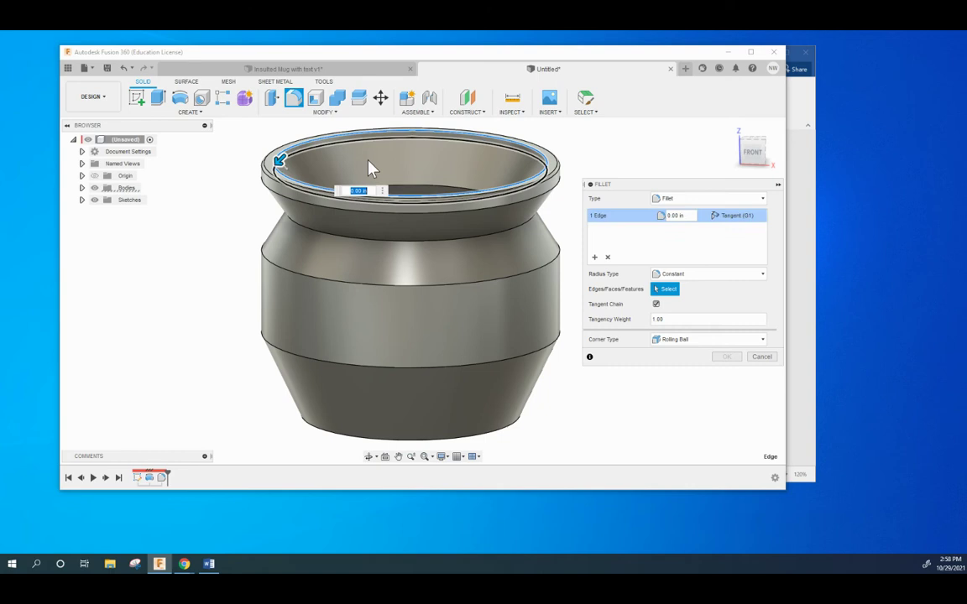
left_click(667, 216)
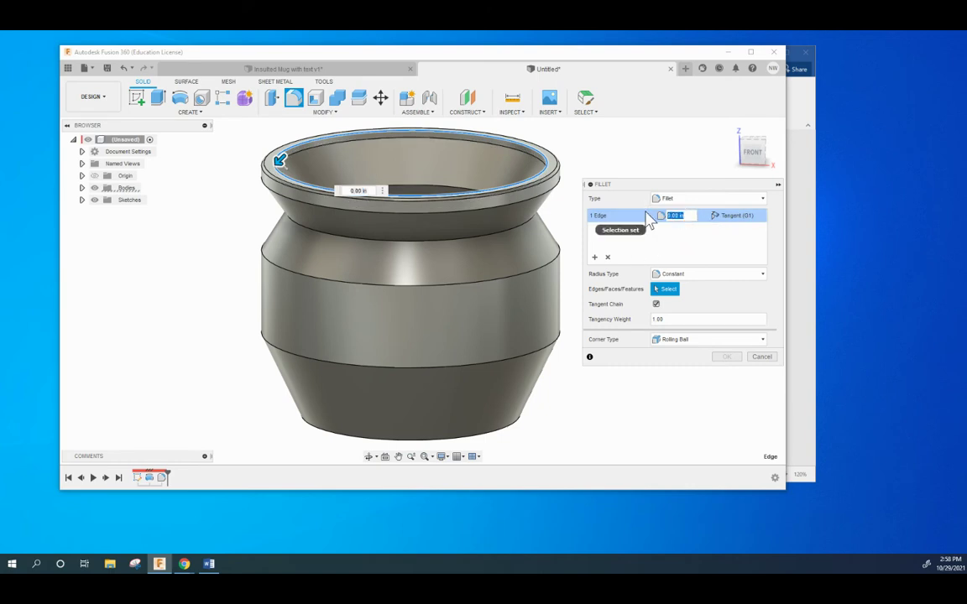
type("1")
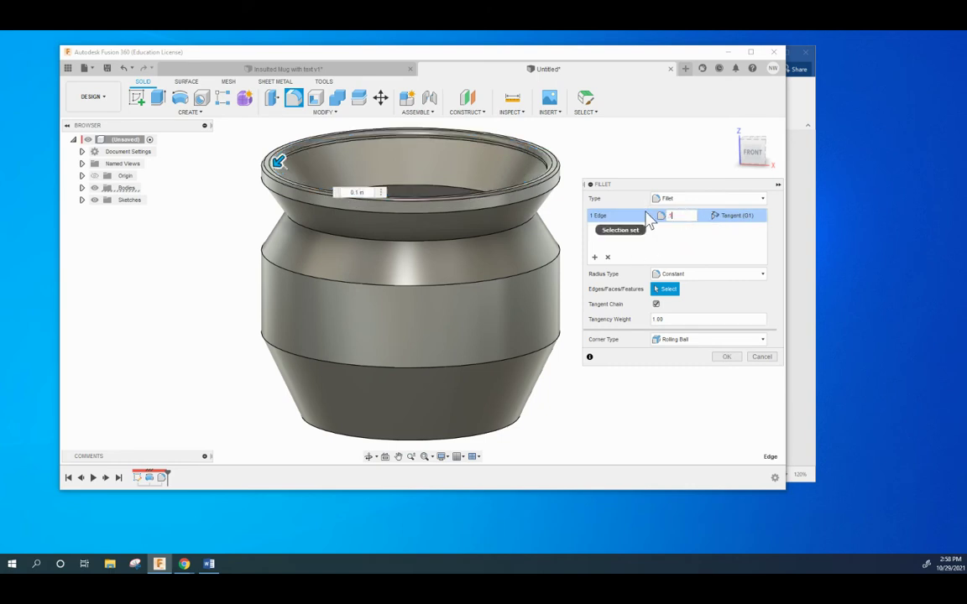
key("Return")
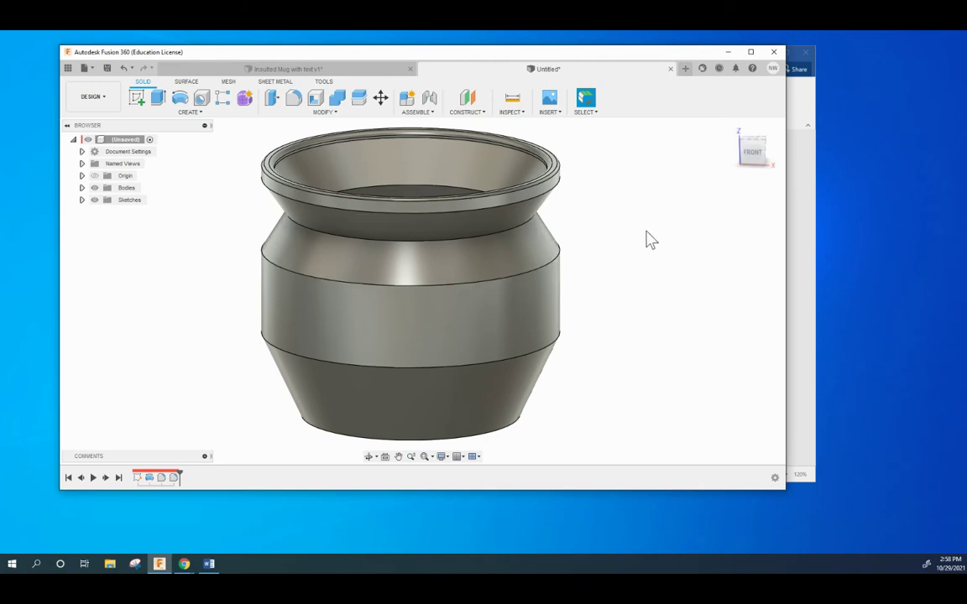
mouse_move(646, 227)
middle_mouse_down("shift")
mouse_move(662, 218)
mouse_move(637, 236)
middle_mouse_up("shift")
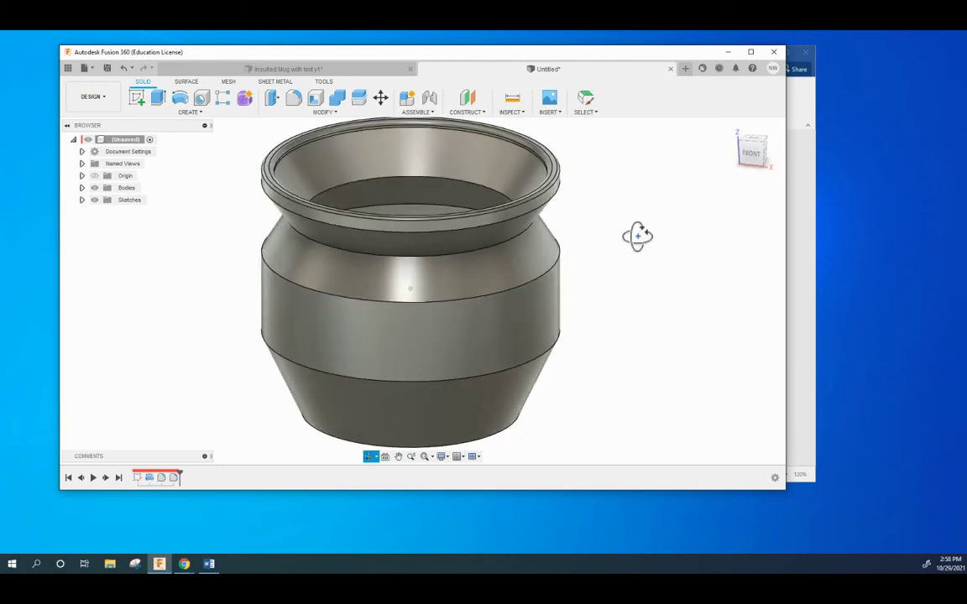
Fillet the outer edge beneath the lip with a 0.1 in radius.
left_click(293, 97)
left_click(479, 216)
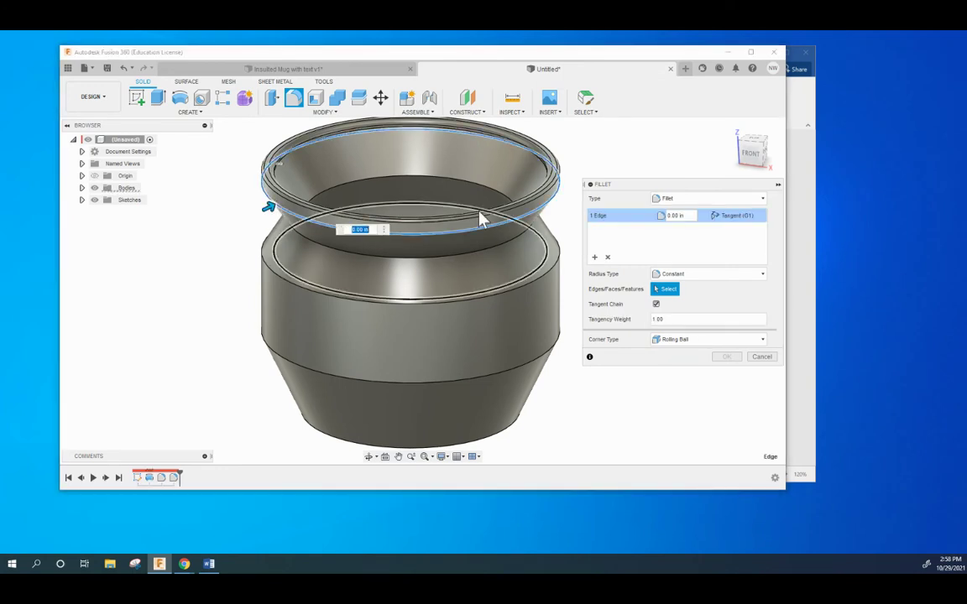
left_click(686, 216)
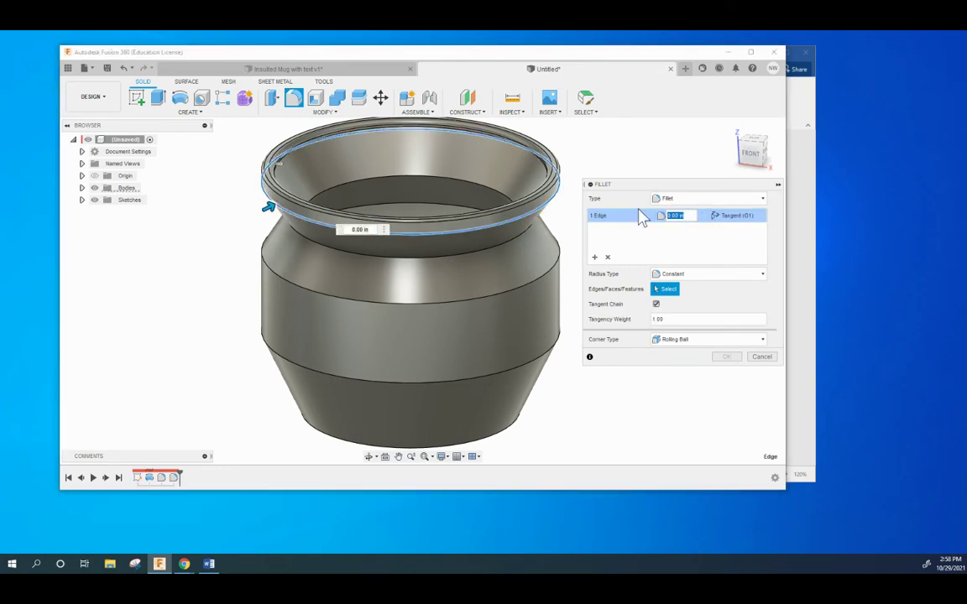
type(".1")
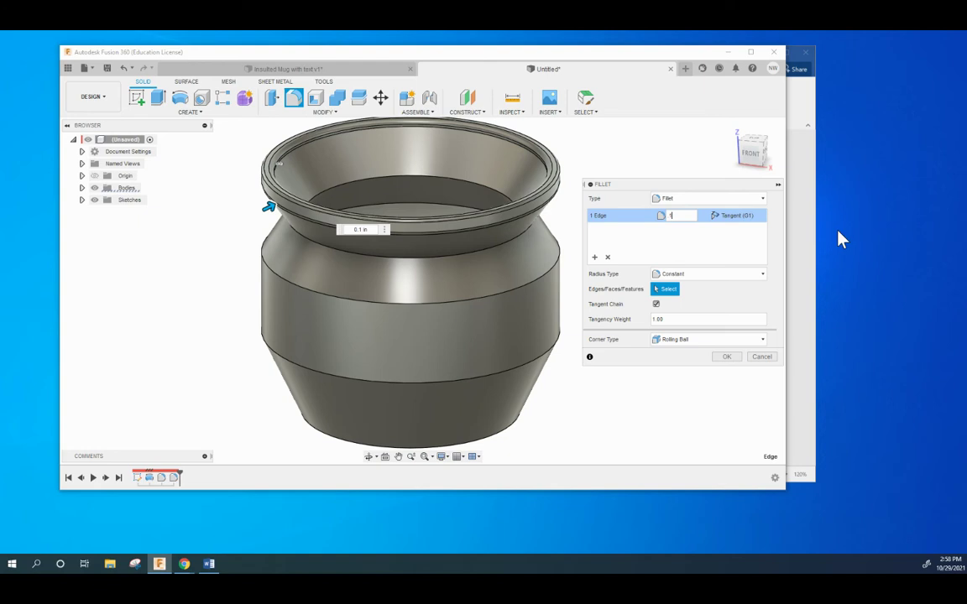
left_click(727, 356)
mouse_move(653, 340)
middle_mouse_down("shift")
mouse_move(653, 313)
mouse_move(664, 313)
mouse_move(658, 324)
middle_mouse_up("shift")
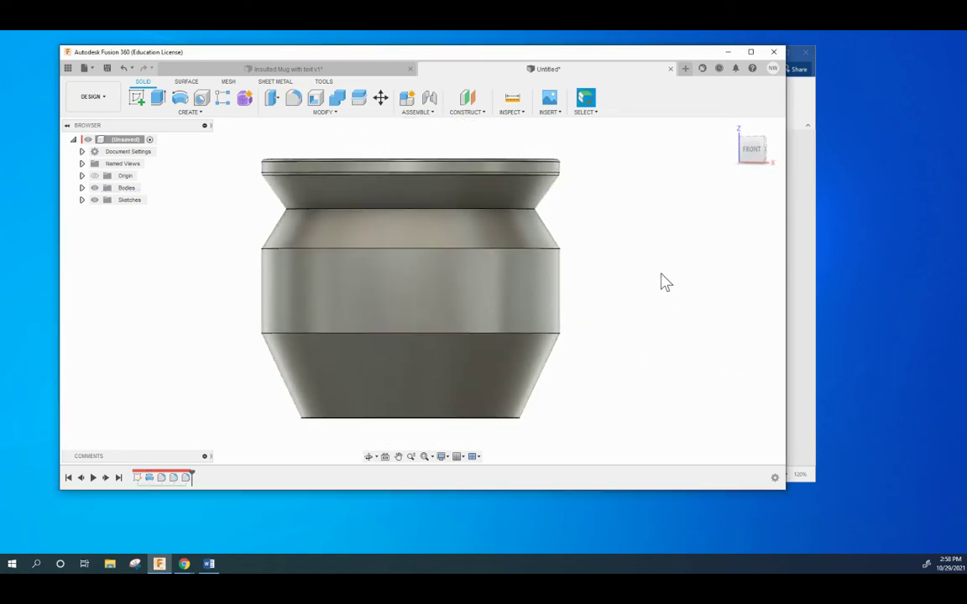
Chamfer the middle band's upper edge with a 0.1 in distance and a 10° angle.
left_click(330, 113)
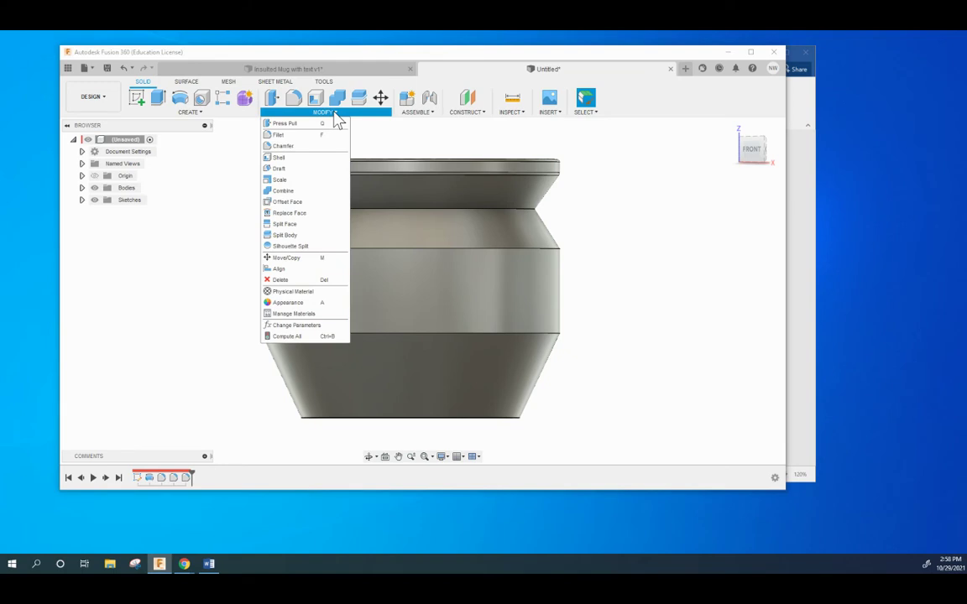
left_click(283, 148)
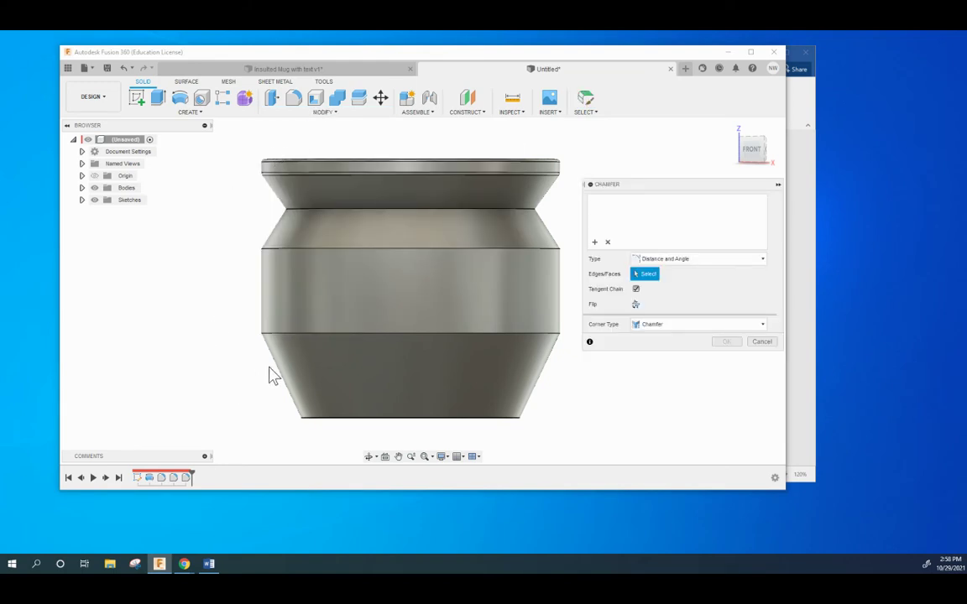
middle_click_drag(200, 296, 313, 350, "shift")
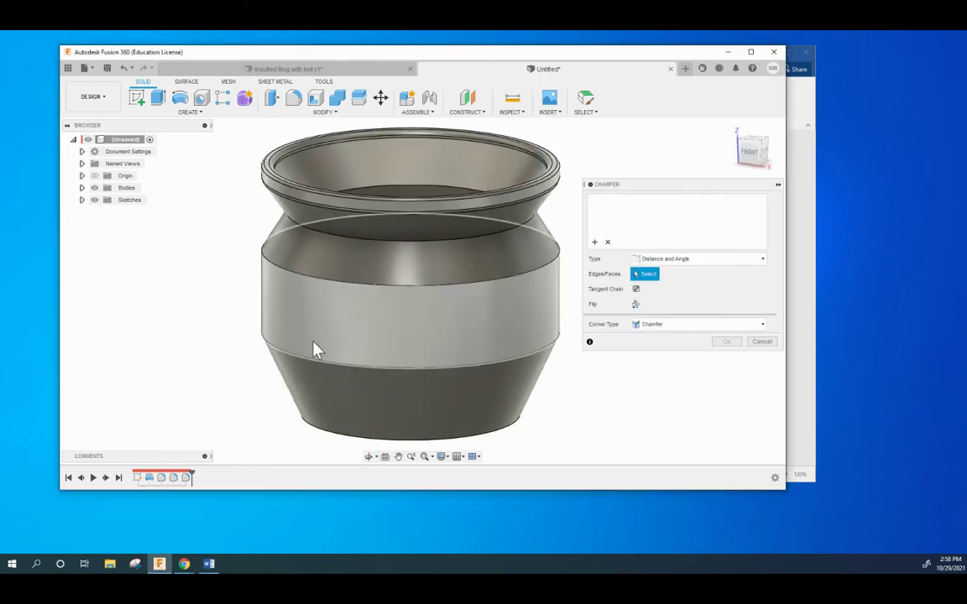
left_click(315, 288)
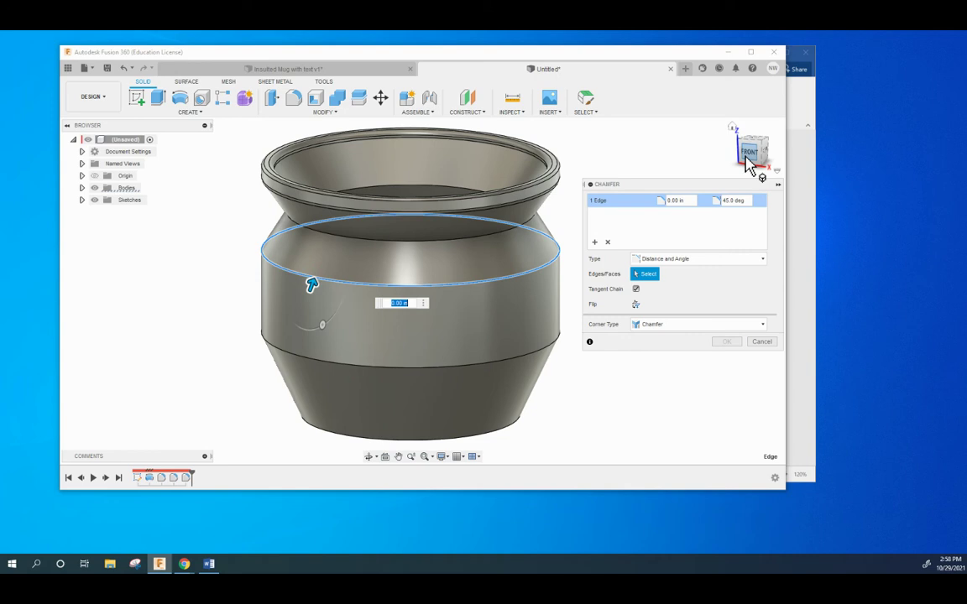
left_click(683, 200)
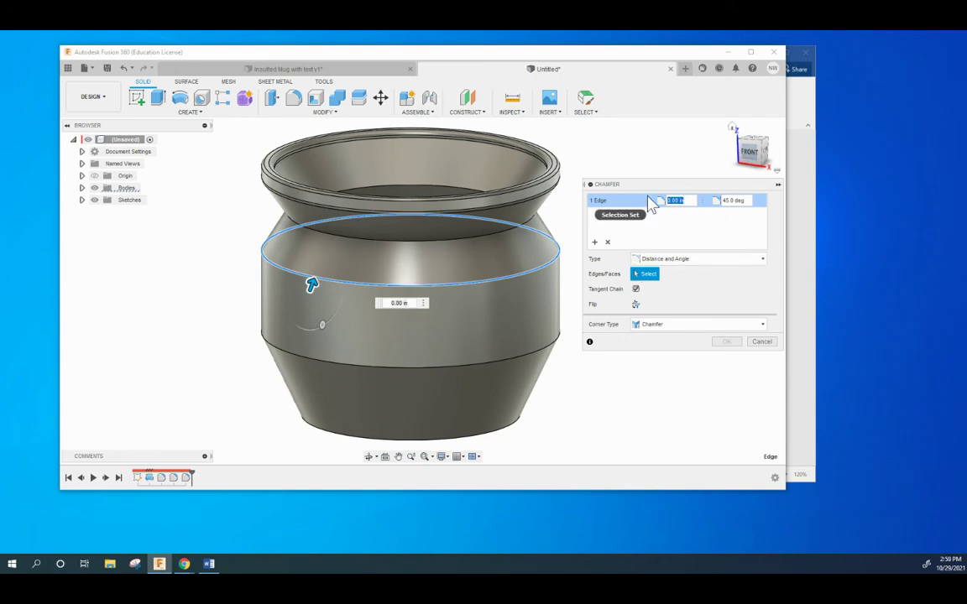
type("1")
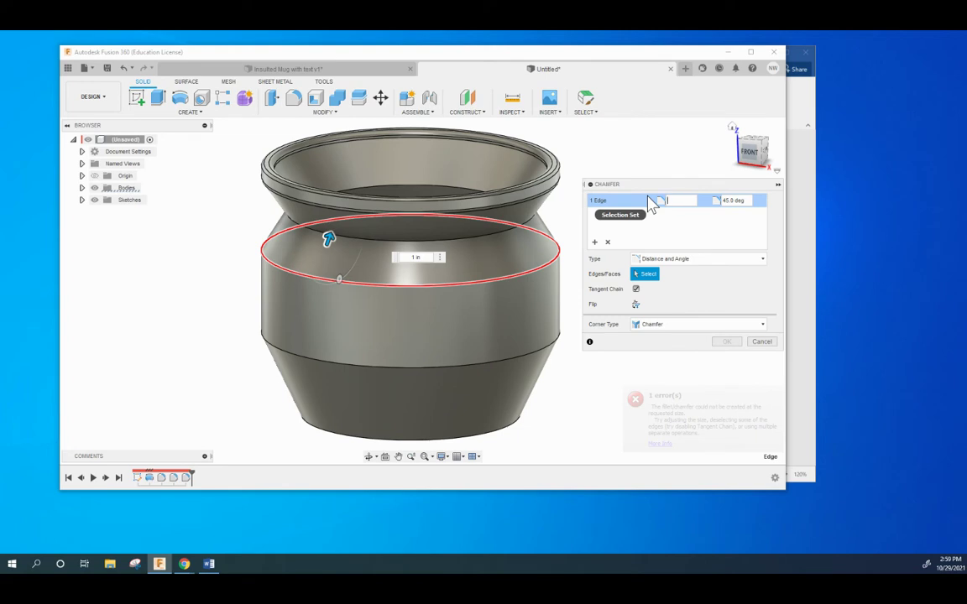
type(".1")
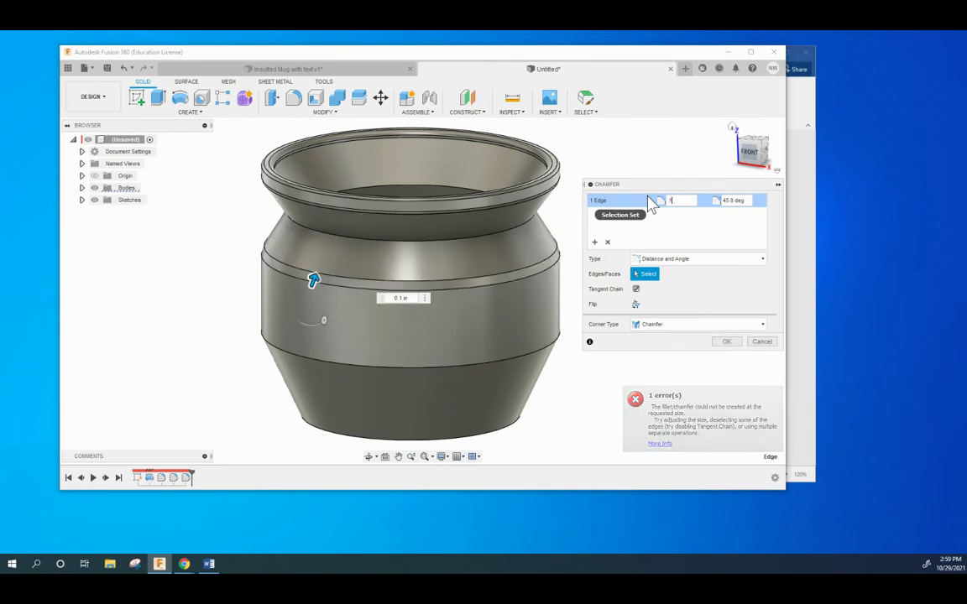
left_click_drag(752, 200, 718, 199)
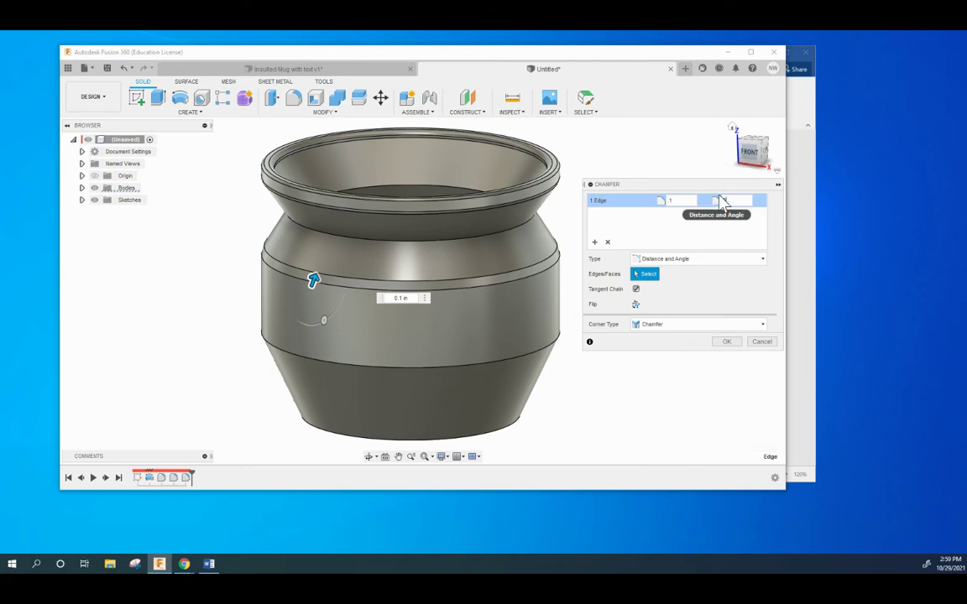
type("10")
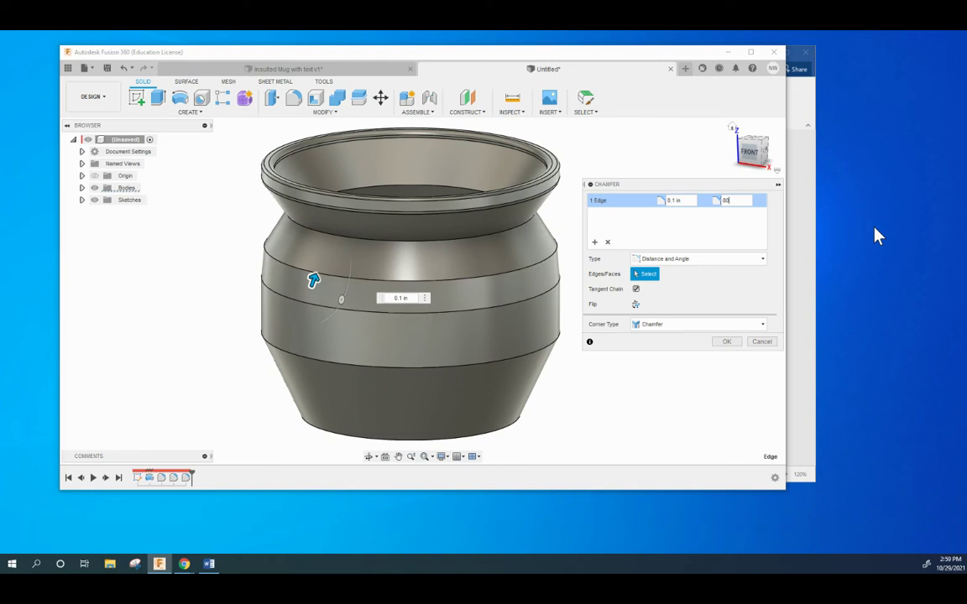
middle_click_drag(215, 269, 190, 246, "shift")
left_click_drag(739, 200, 706, 200)
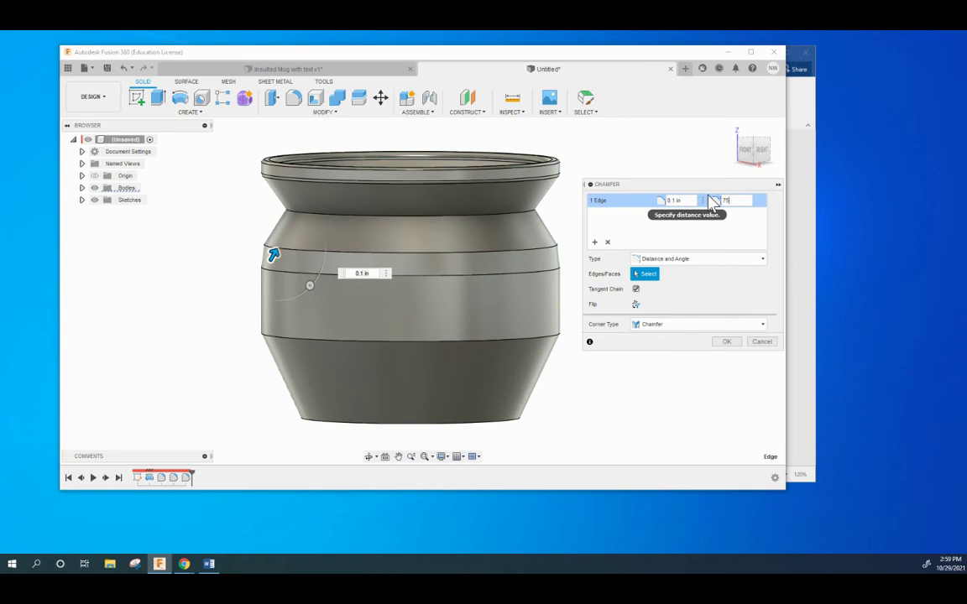
left_click(727, 342)
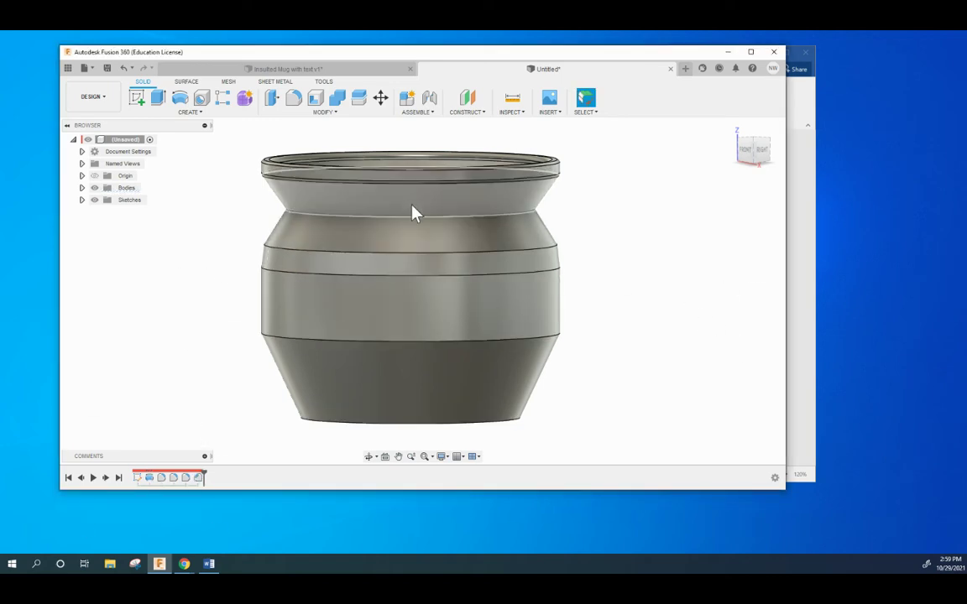
middle_click_drag(220, 346, 215, 361, "shift")
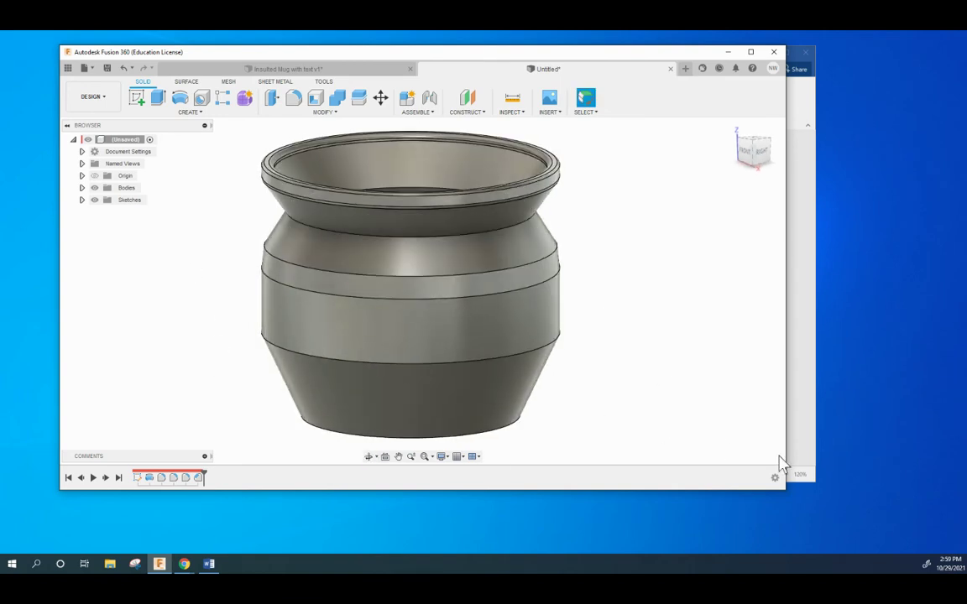
Highlight the Engrave Lettering on the side requirement in the Word brief.
left_click(802, 420)
left_click_drag(424, 392, 267, 334)
left_click(464, 401)
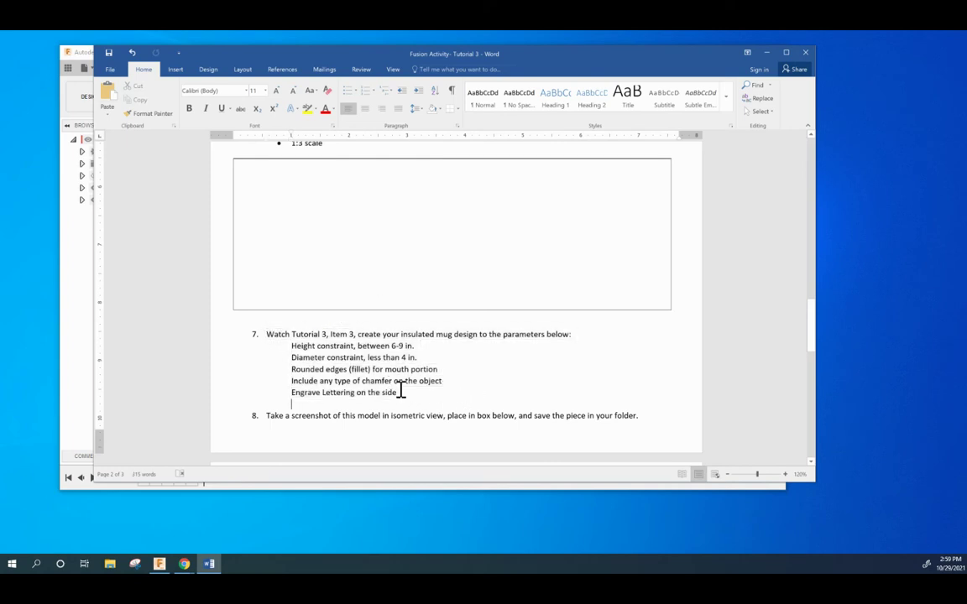
left_click_drag(400, 393, 287, 394)
left_click(72, 352)
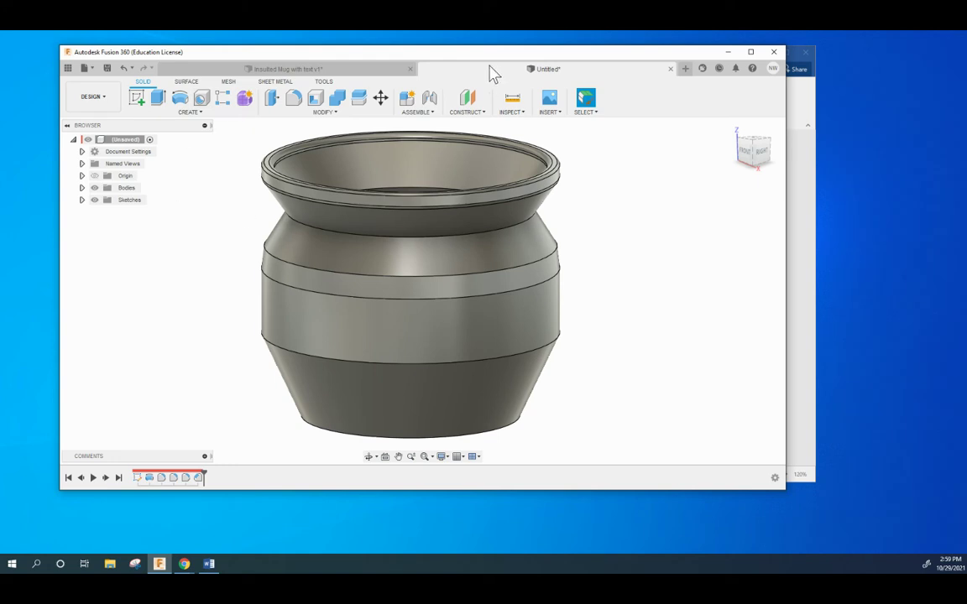
Add a tangent construction plane touching the mug's middle cylindrical band.
left_click(467, 110)
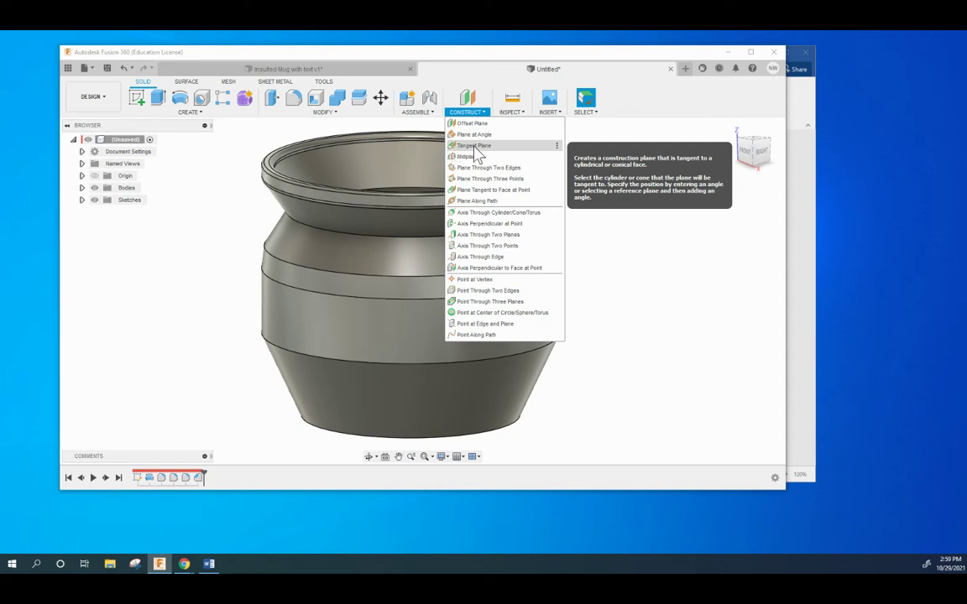
left_click(462, 145)
middle_click_drag(176, 307, 222, 295, "shift")
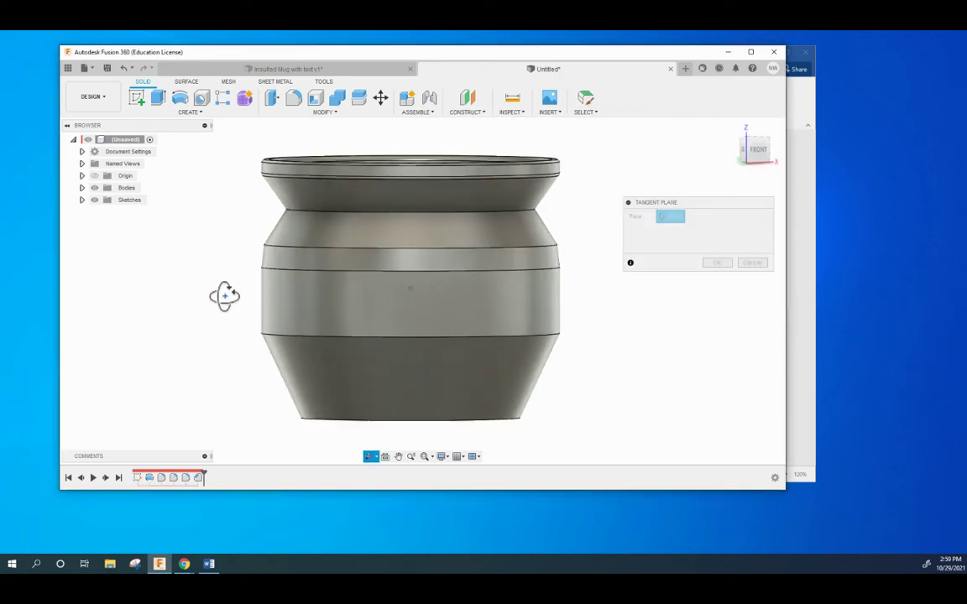
left_click(449, 307)
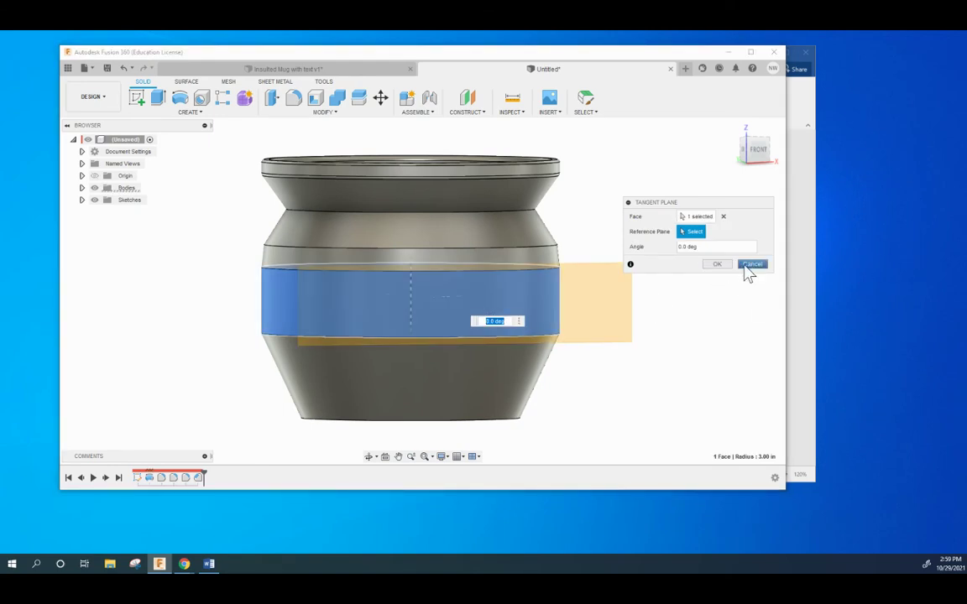
left_click(718, 265)
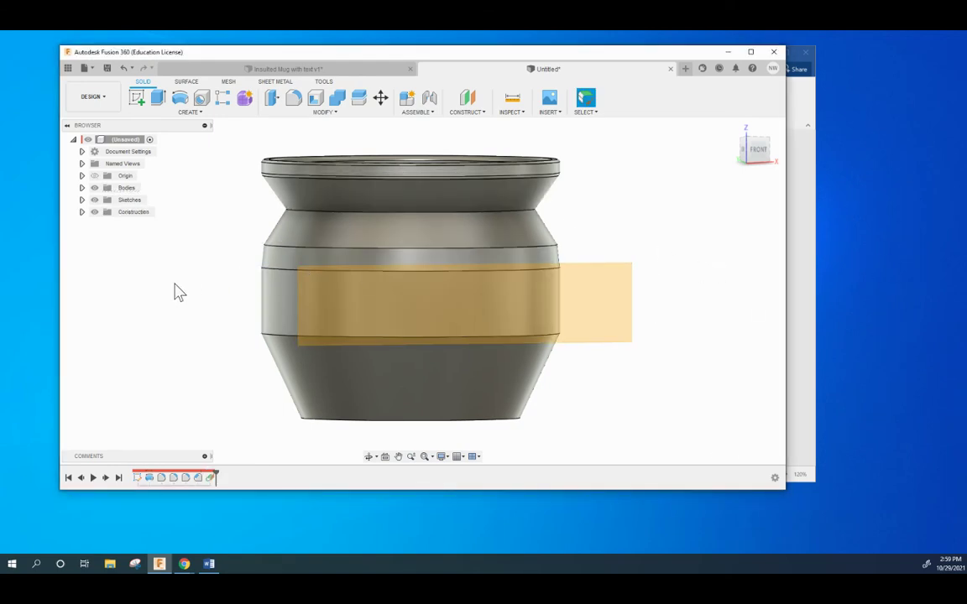
On a new sketch on the tangent plane, place a text box reading 'NJW'.
mouse_move(179, 291)
middle_mouse_down("shift")
mouse_move(199, 313)
mouse_move(184, 272)
middle_mouse_up("shift")
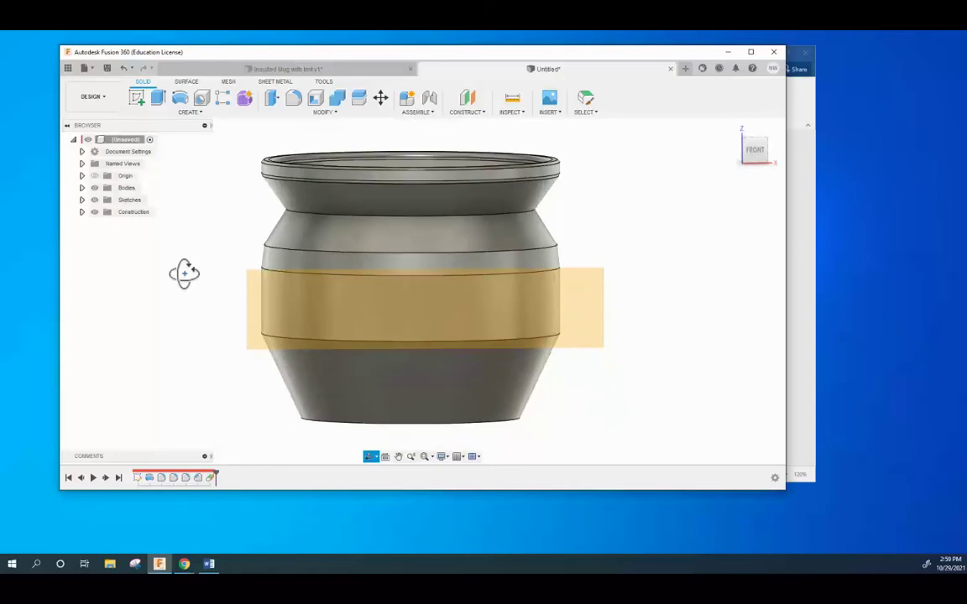
left_click(136, 98)
left_click(316, 307)
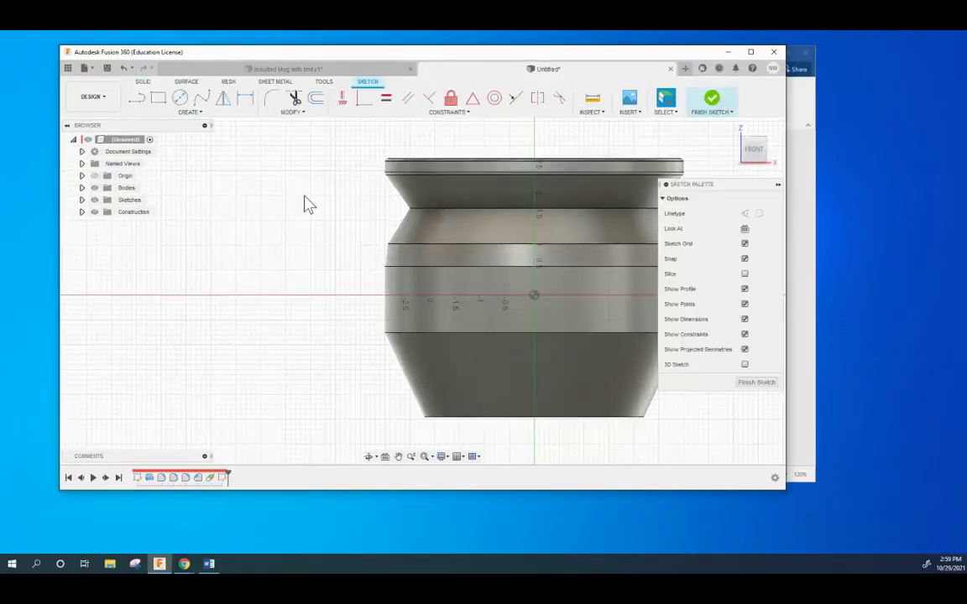
left_click(191, 112)
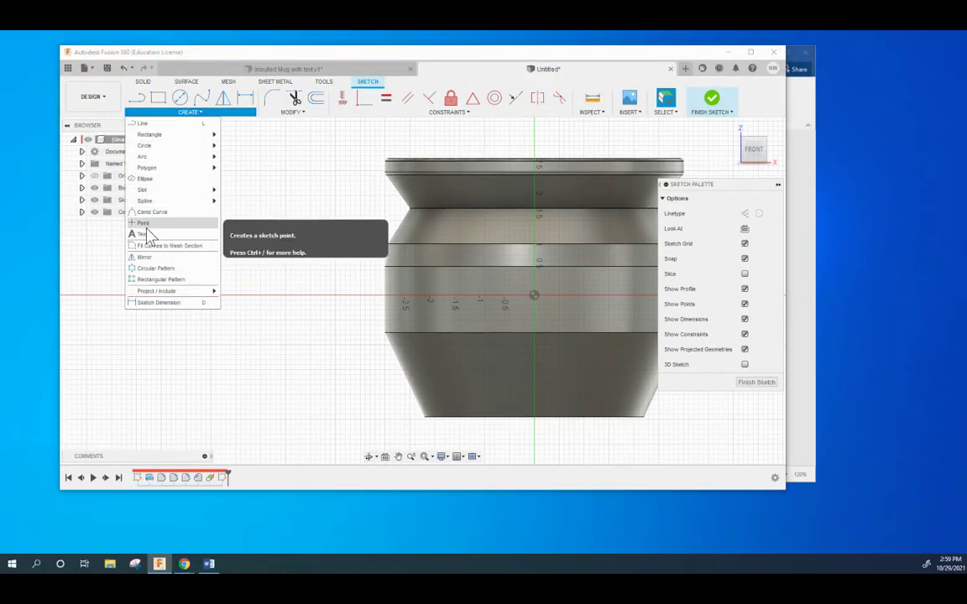
left_click(138, 223)
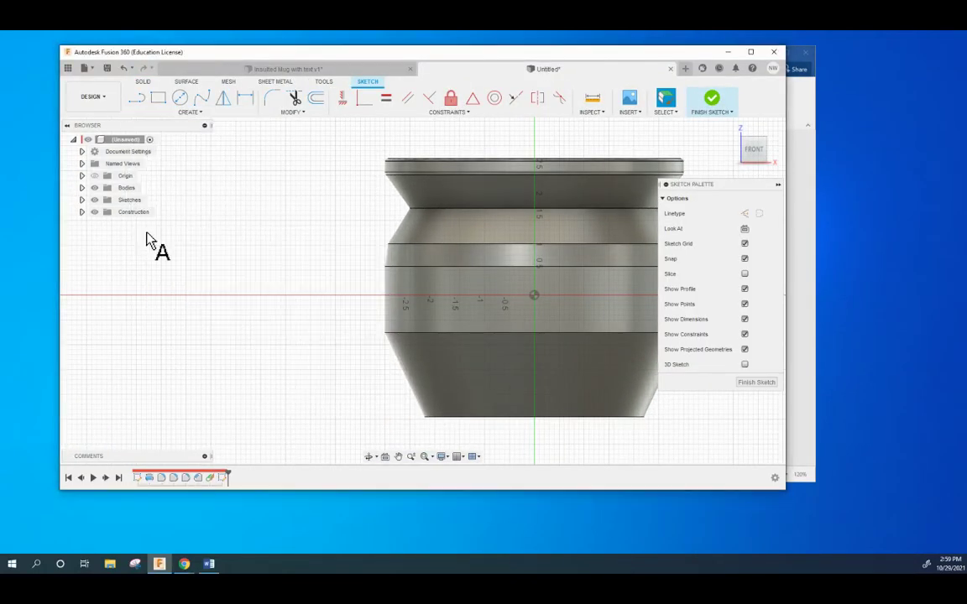
left_click(475, 279)
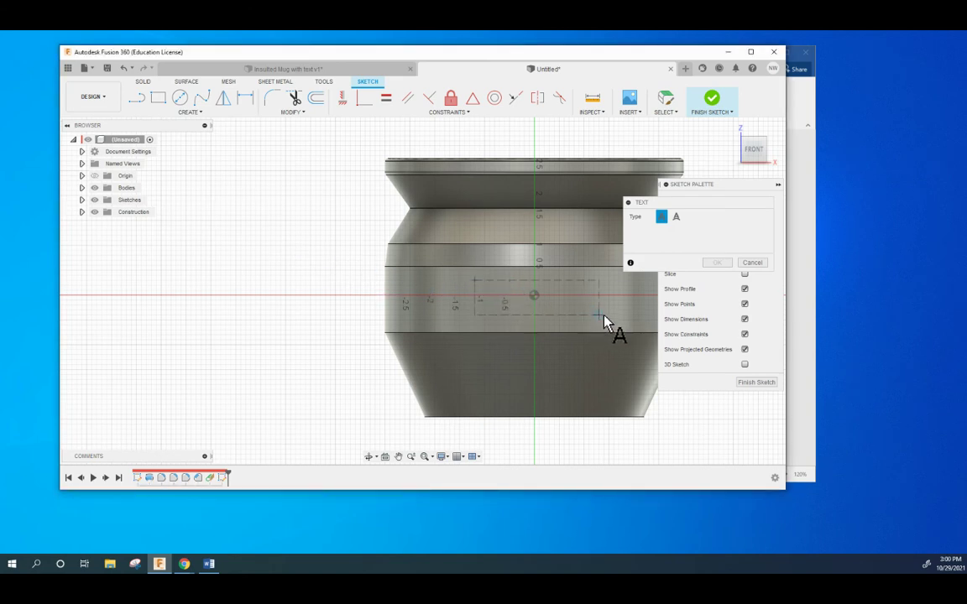
left_click(601, 317)
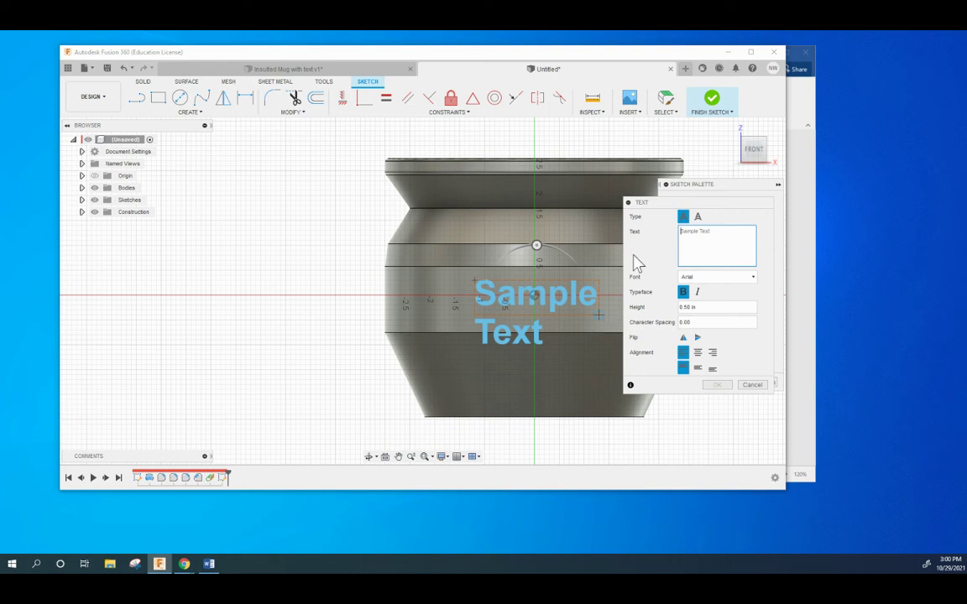
type("NJW")
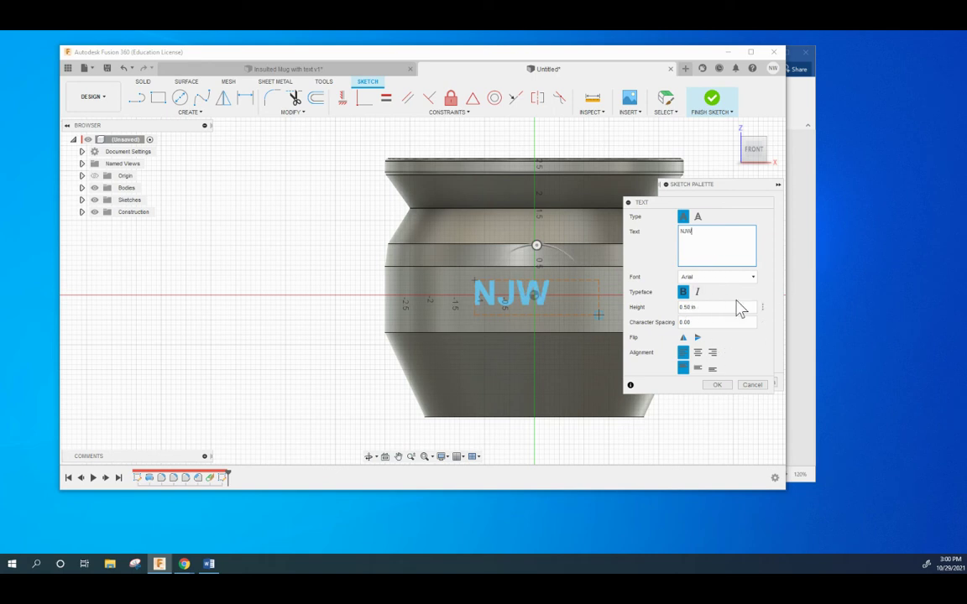
left_click(718, 386)
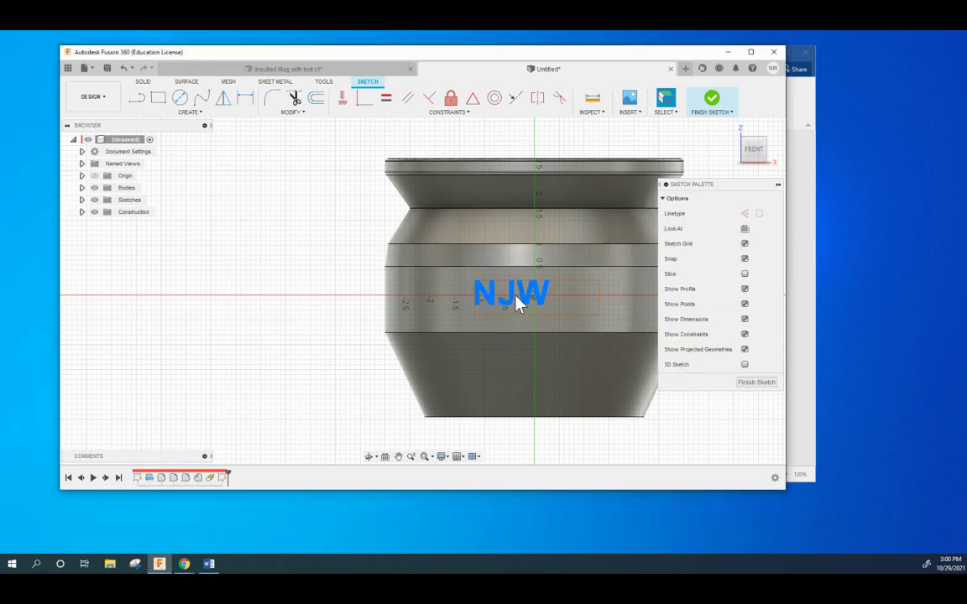
Finish the text sketch and switch to a straight front view of the NJW lettering.
left_click(712, 98)
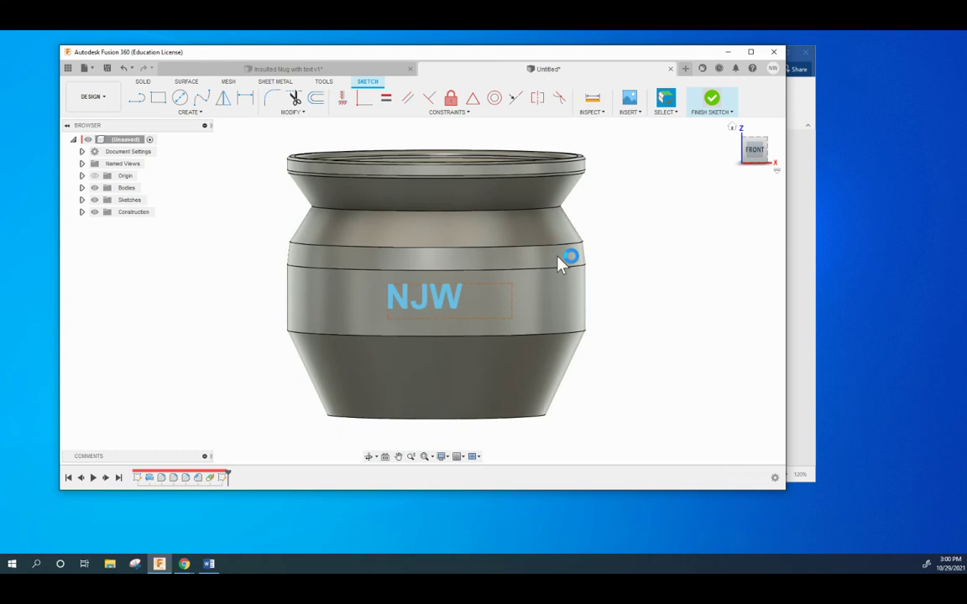
mouse_move(403, 318)
left_mouse_down()
mouse_move(427, 313)
mouse_move(419, 318)
left_mouse_up()
left_click(751, 145)
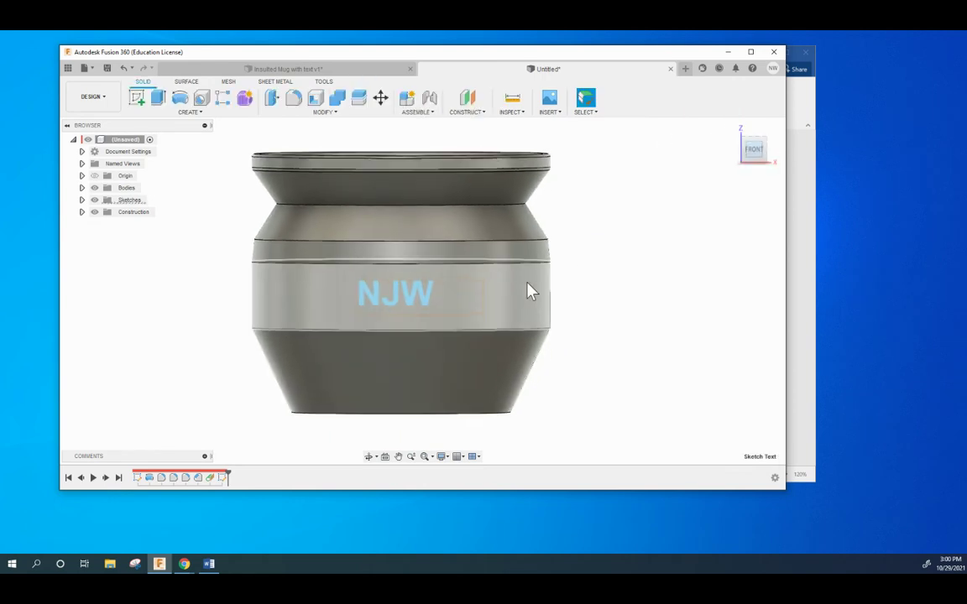
left_click_drag(388, 302, 397, 295)
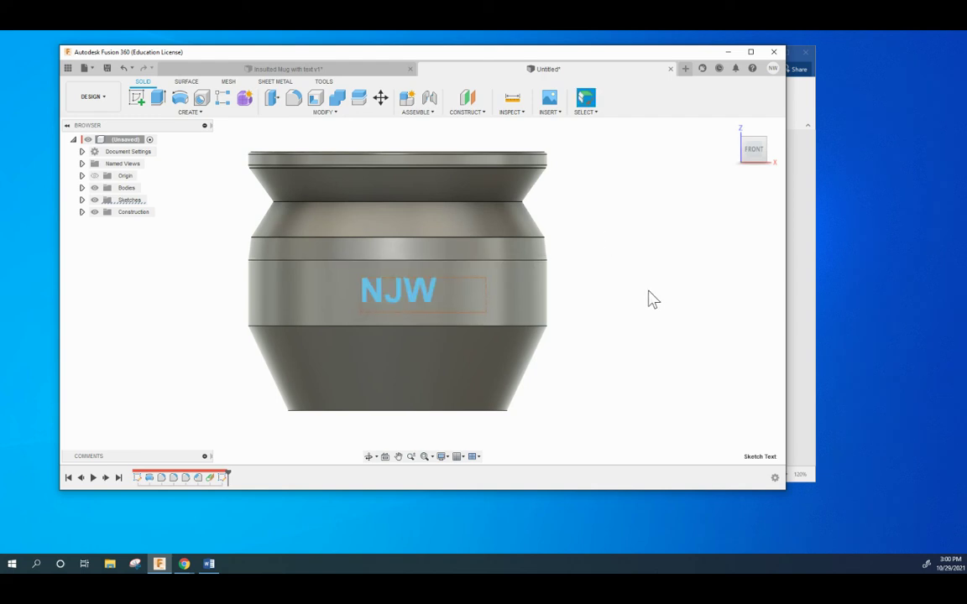
right_click(380, 300)
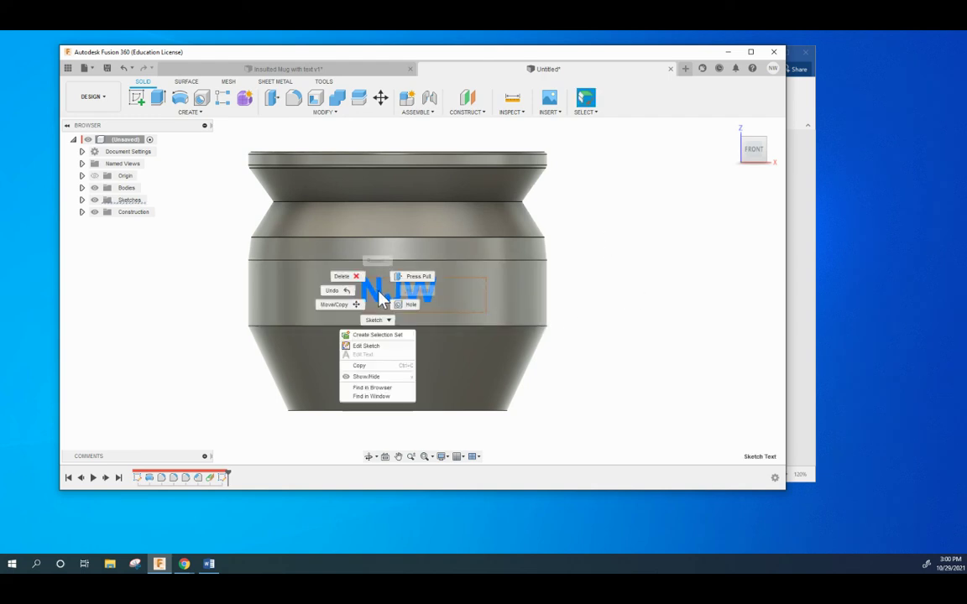
left_click(635, 329)
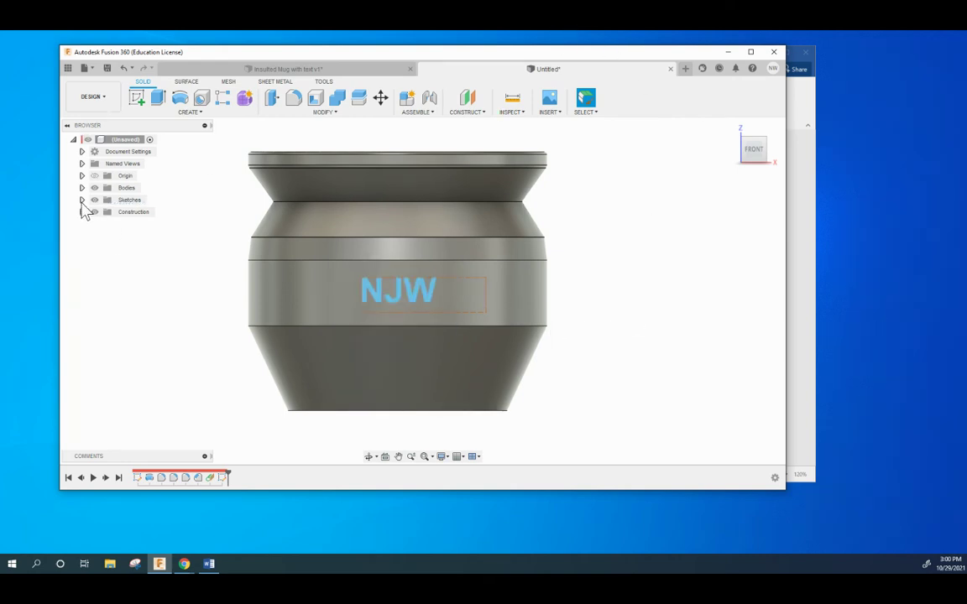
Reopen Sketch2, explode the NJW text, and select the N, J and W letter profiles.
left_click(81, 200)
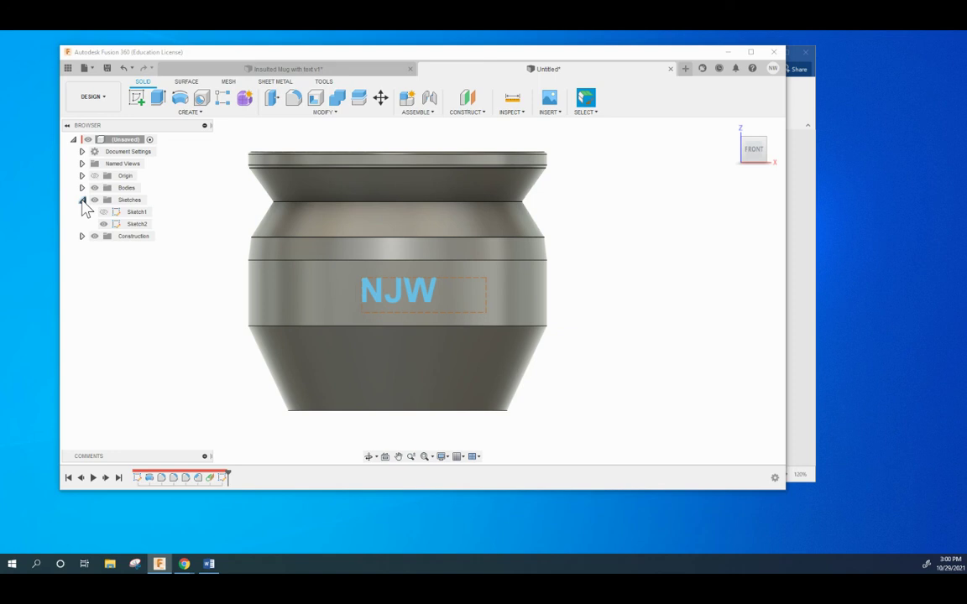
left_click(117, 224)
double_click(114, 225)
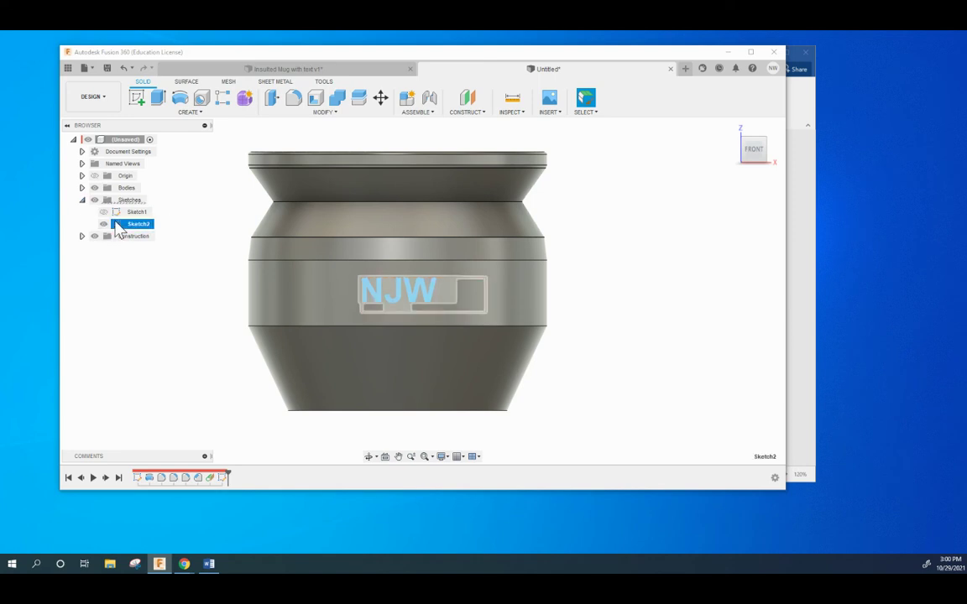
right_click(364, 290)
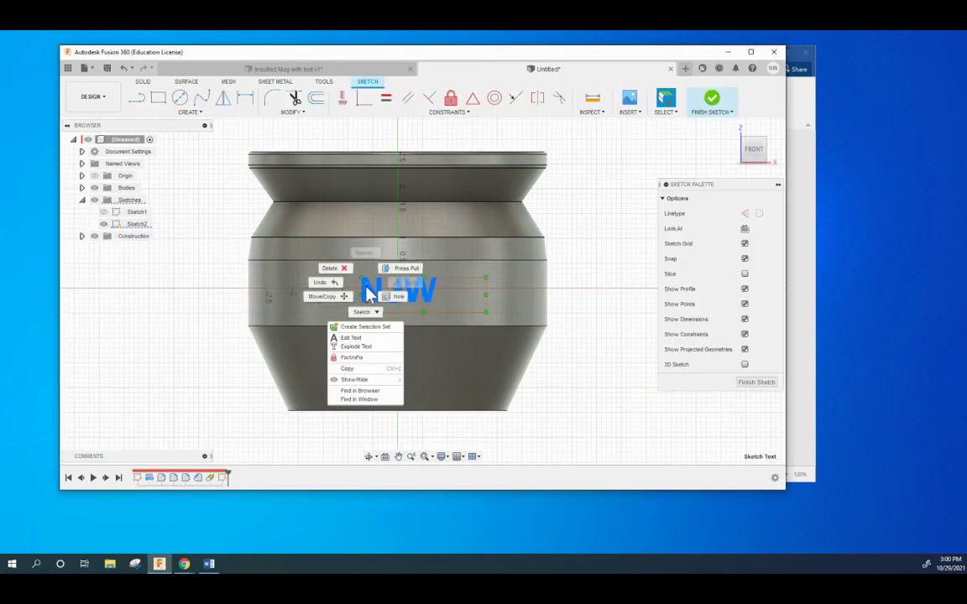
left_click(359, 347)
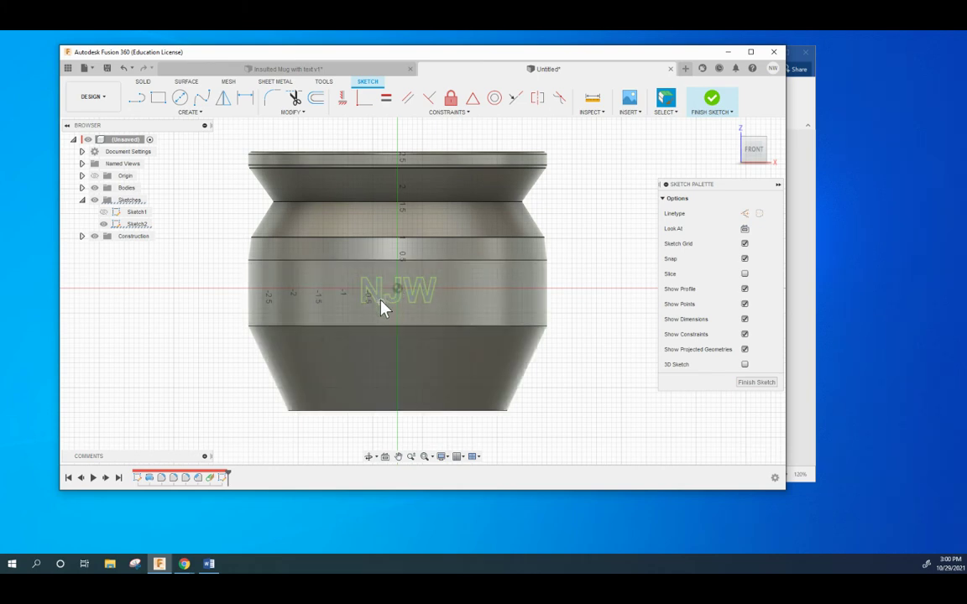
scroll(379, 304, "down", 2)
scroll(382, 306, "up", 6)
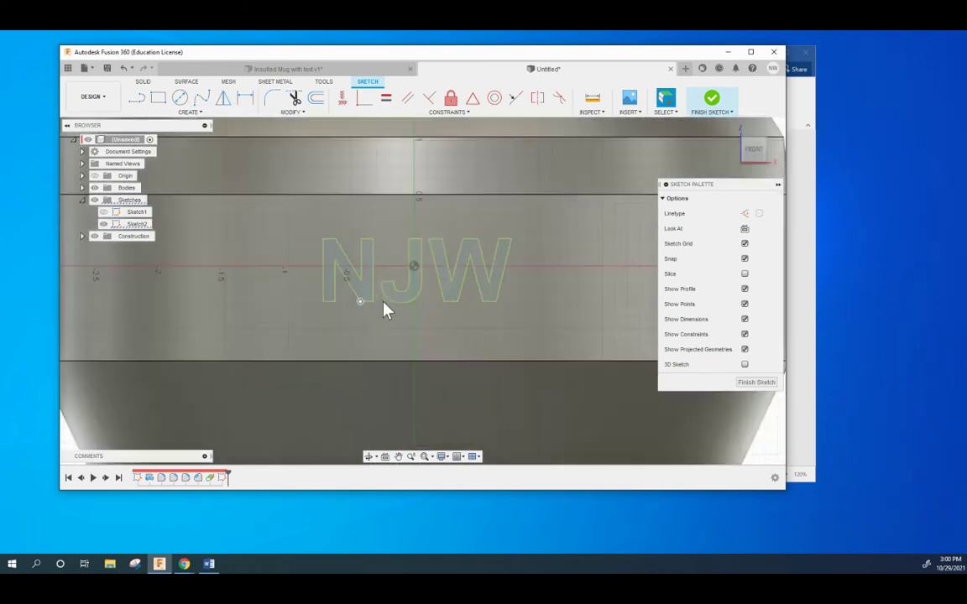
left_click(370, 294)
left_click(405, 300)
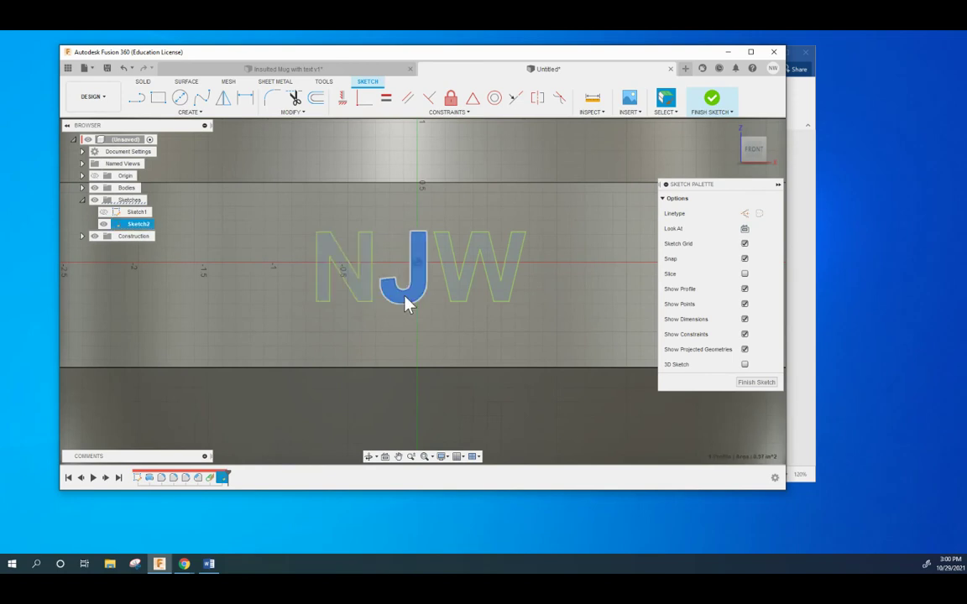
left_click(451, 260)
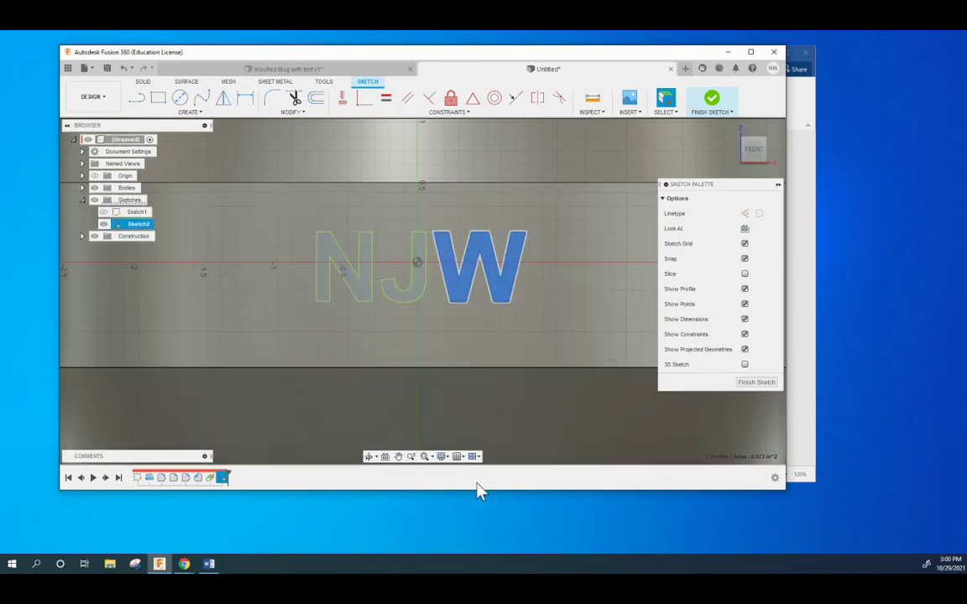
Emboss the N and J profiles as a 0.079 in deboss into the middle band, excluding W.
left_click(756, 382)
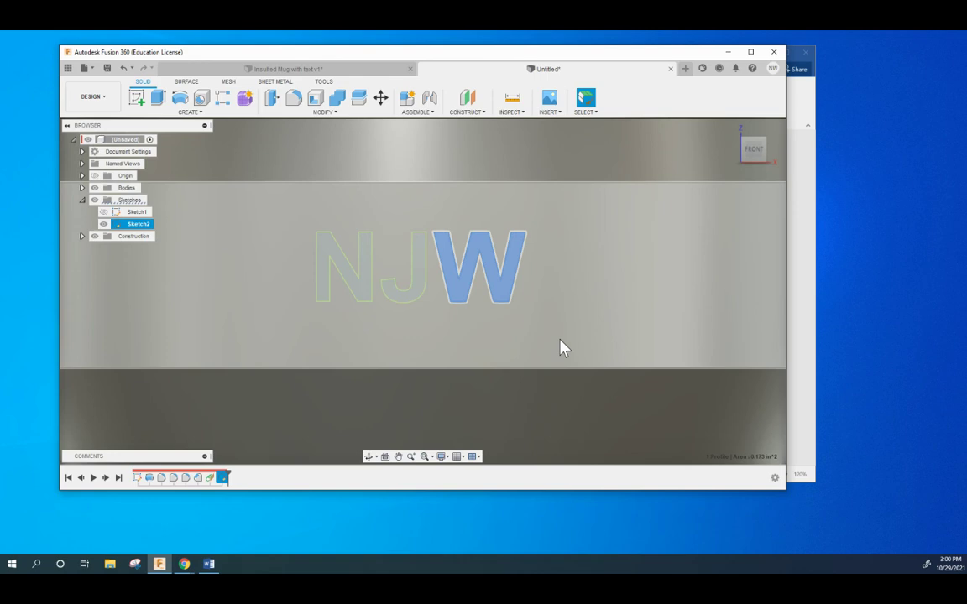
middle_click_drag(323, 339, 313, 139, "shift")
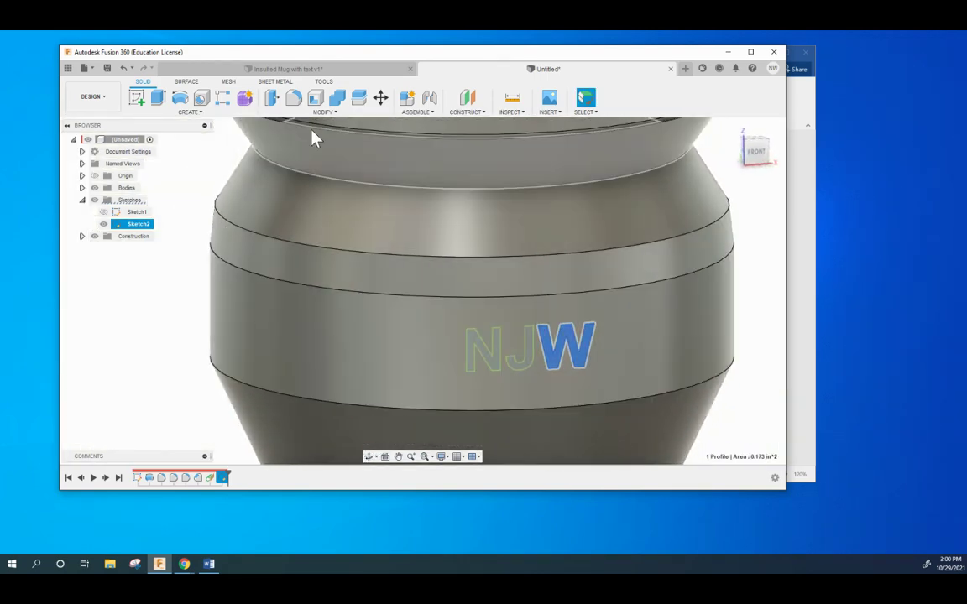
left_click(191, 113)
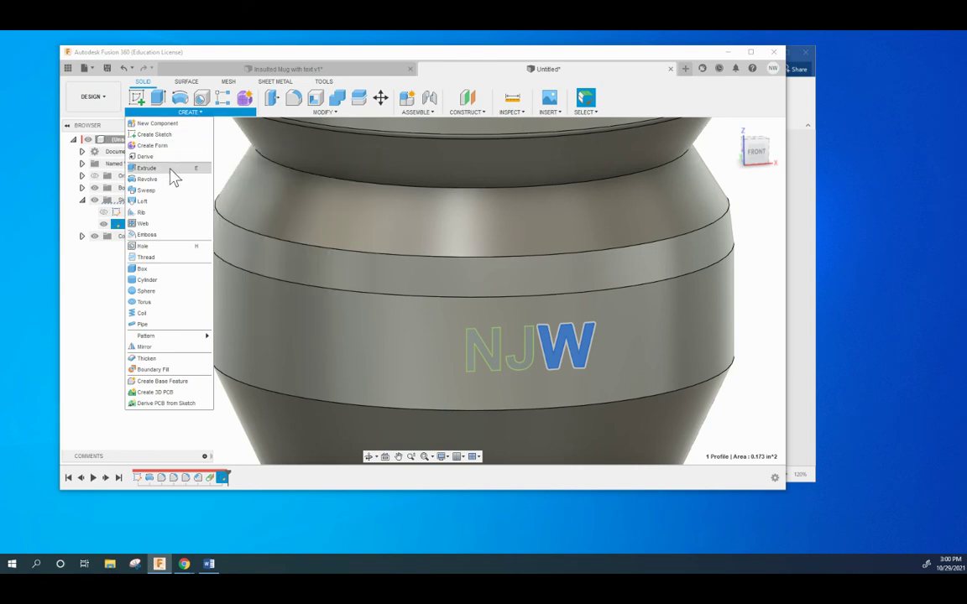
left_click(147, 235)
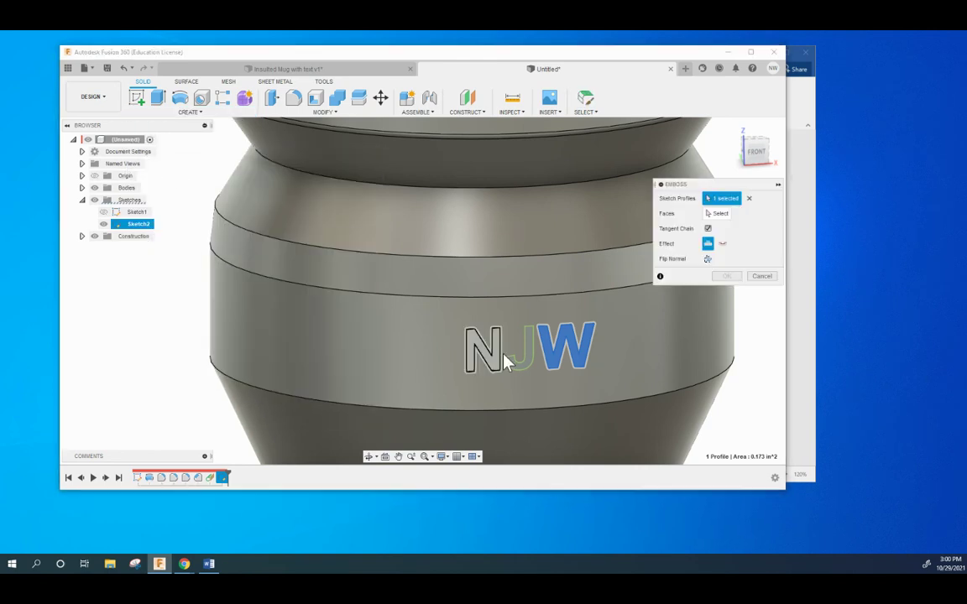
left_click(487, 357)
left_click(525, 360)
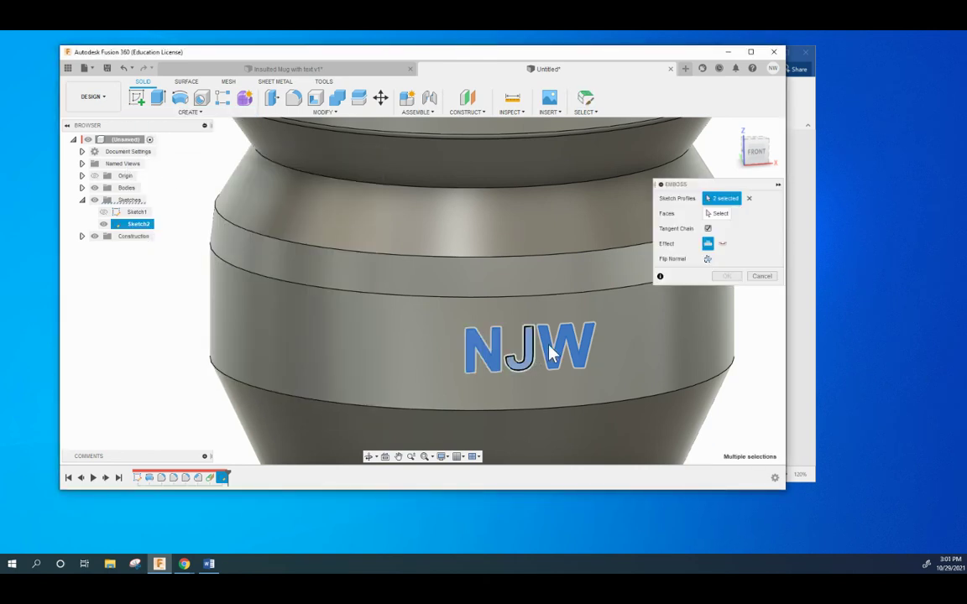
left_click(561, 355)
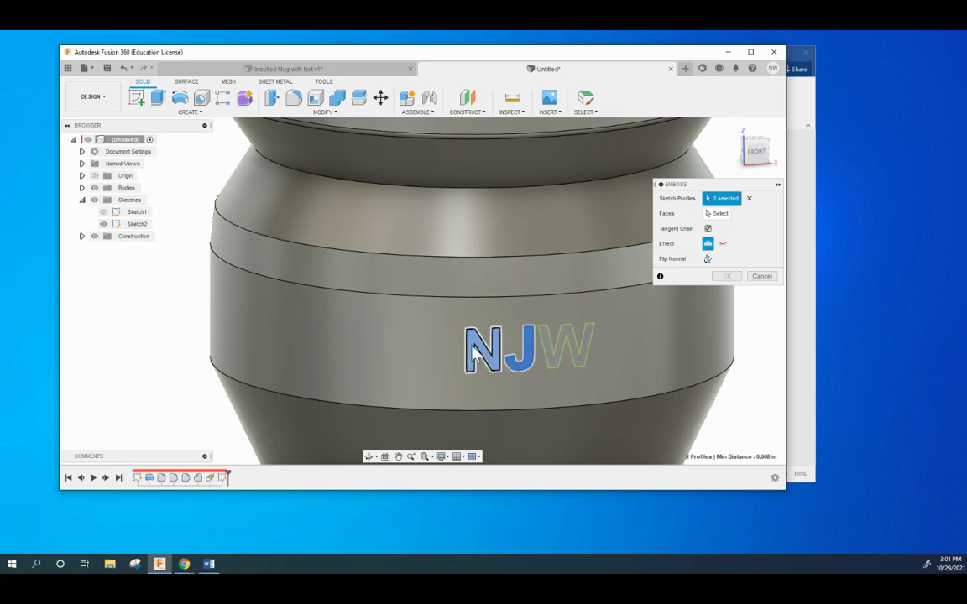
left_click(717, 213)
left_click(414, 369)
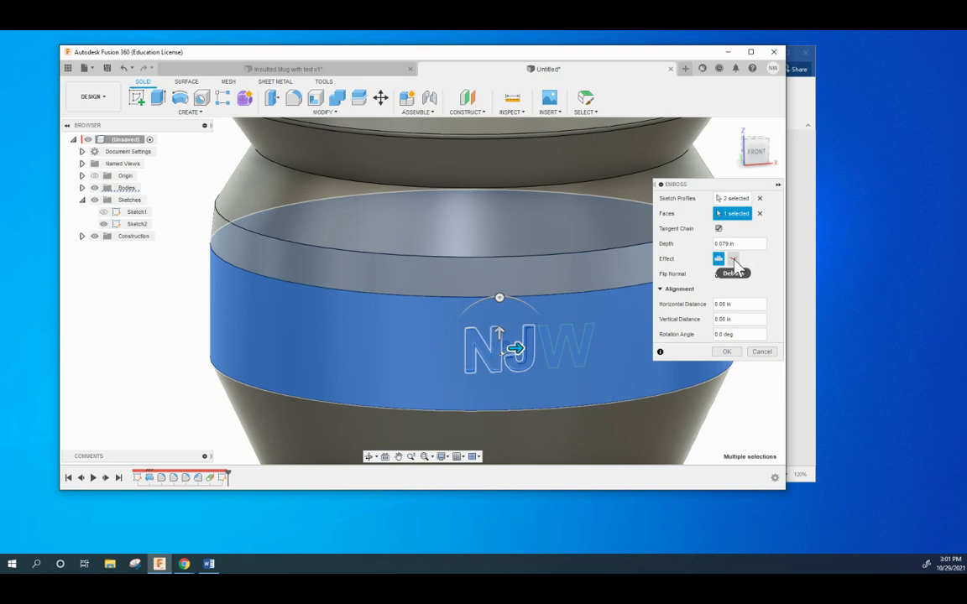
left_click(734, 260)
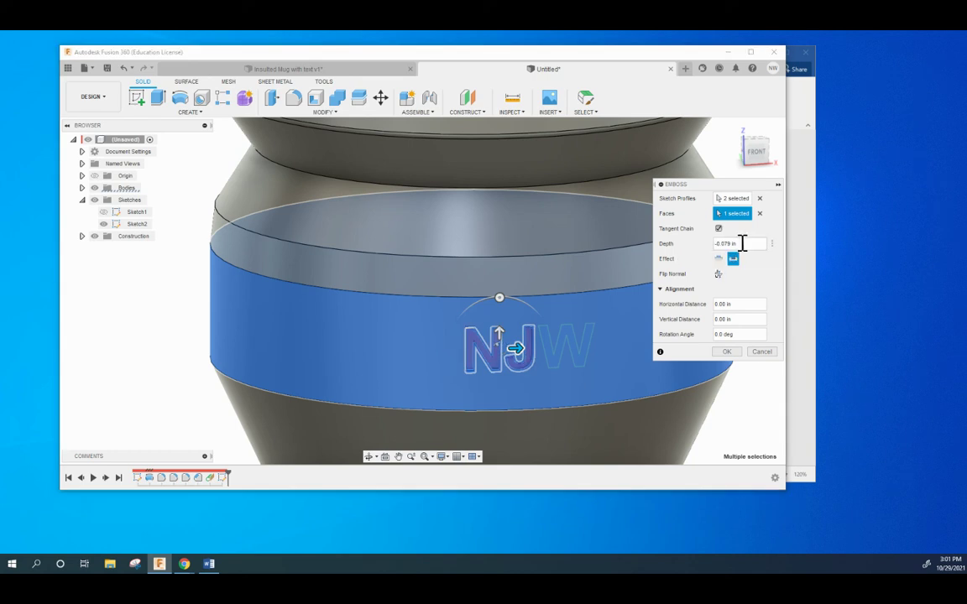
left_click(727, 351)
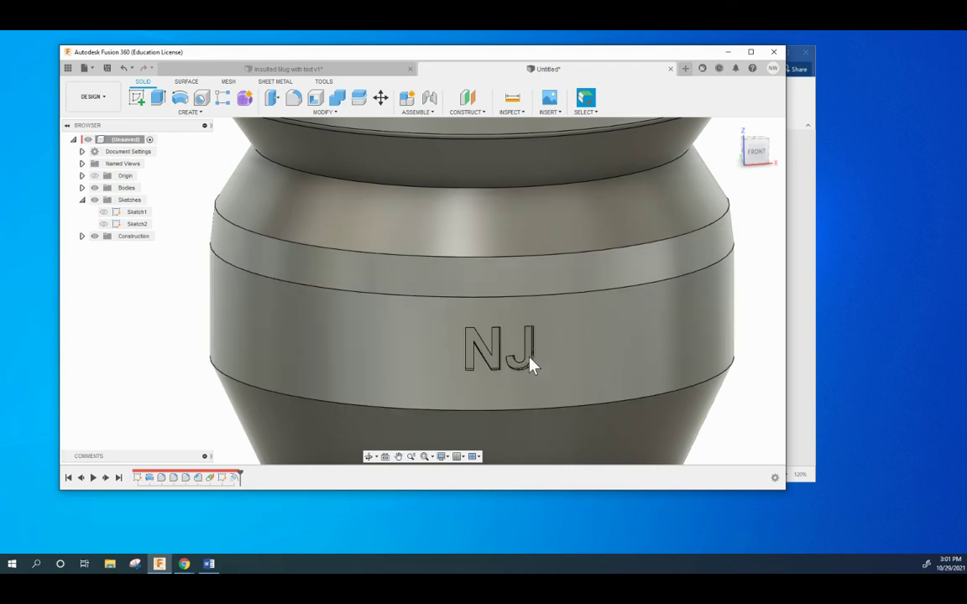
Shift the NJ engraving slightly along the mug's band, then bring the Word assignment instructions forward.
middle_click_drag(531, 362, 433, 355, "shift")
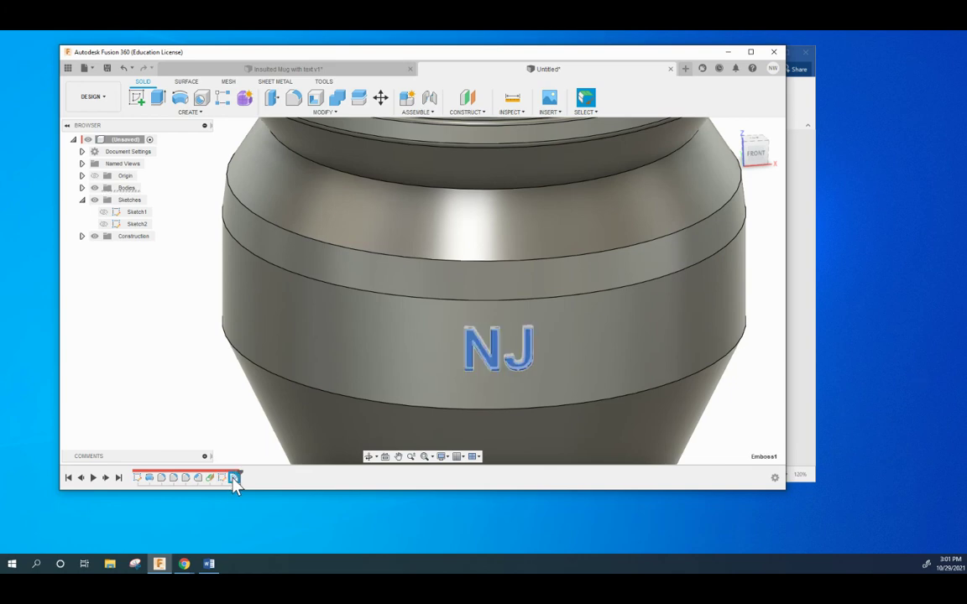
double_click(232, 478)
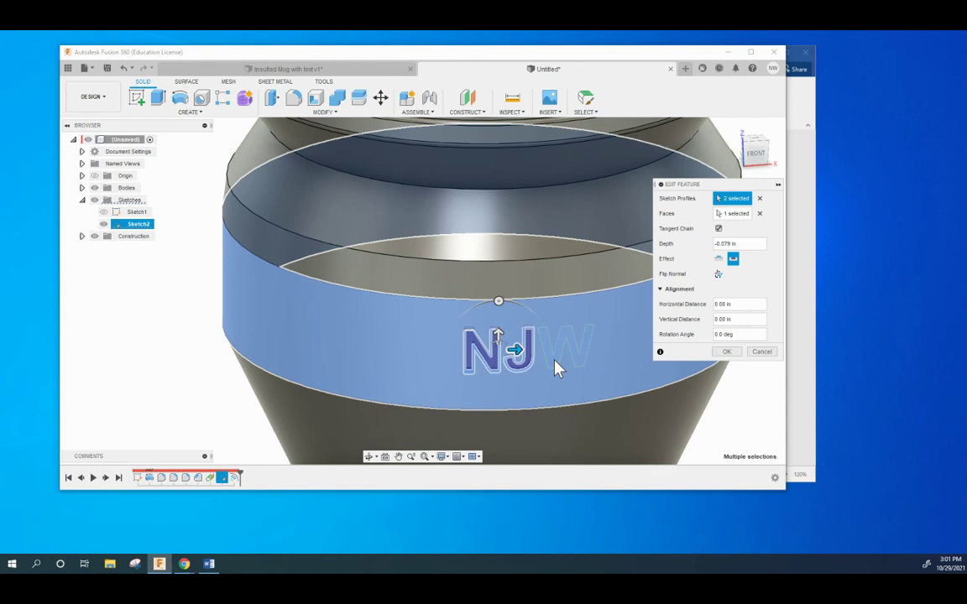
mouse_move(514, 348)
left_mouse_down()
mouse_move(546, 349)
mouse_move(503, 349)
left_mouse_up()
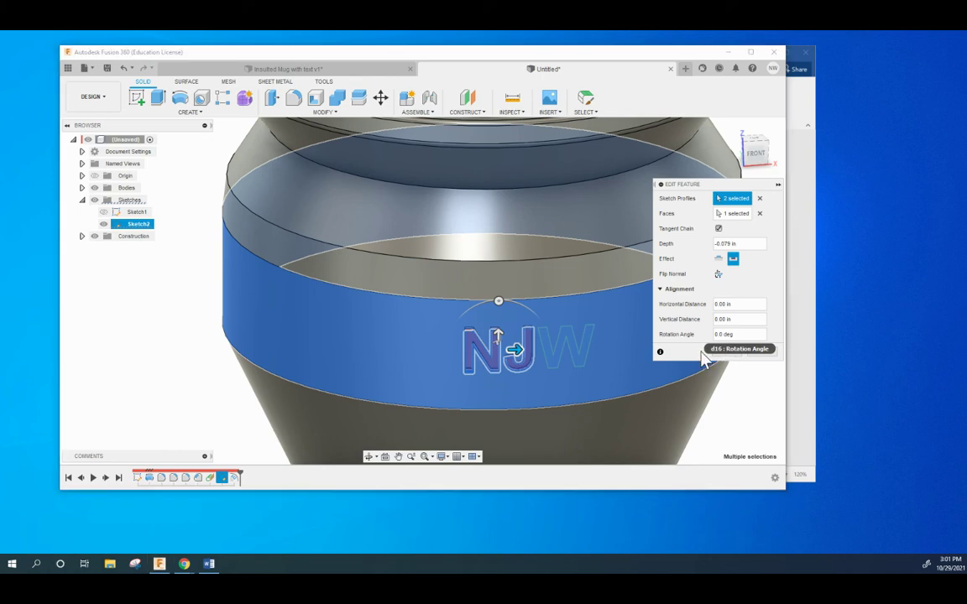
key("Return")
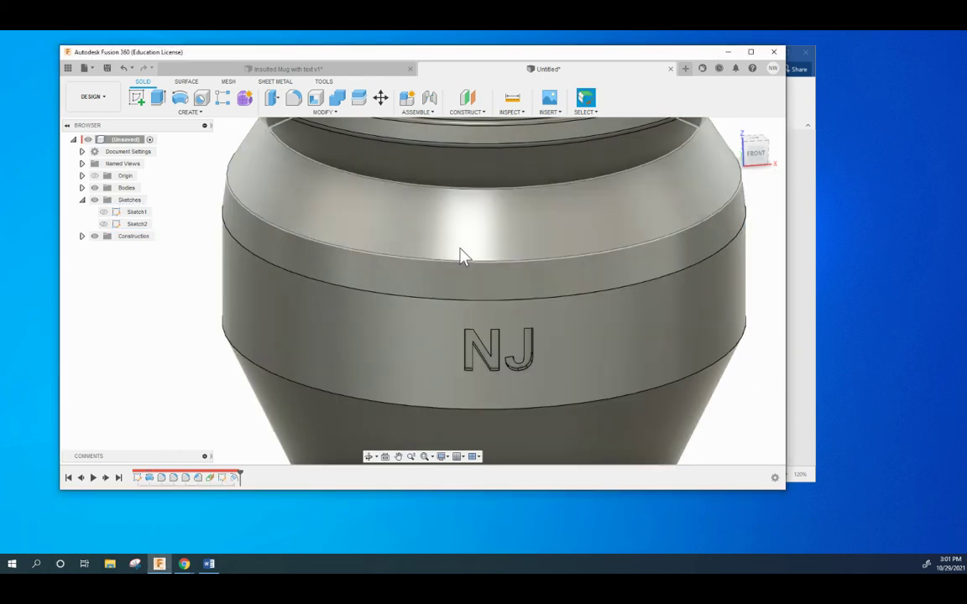
scroll(445, 357, "down", 5)
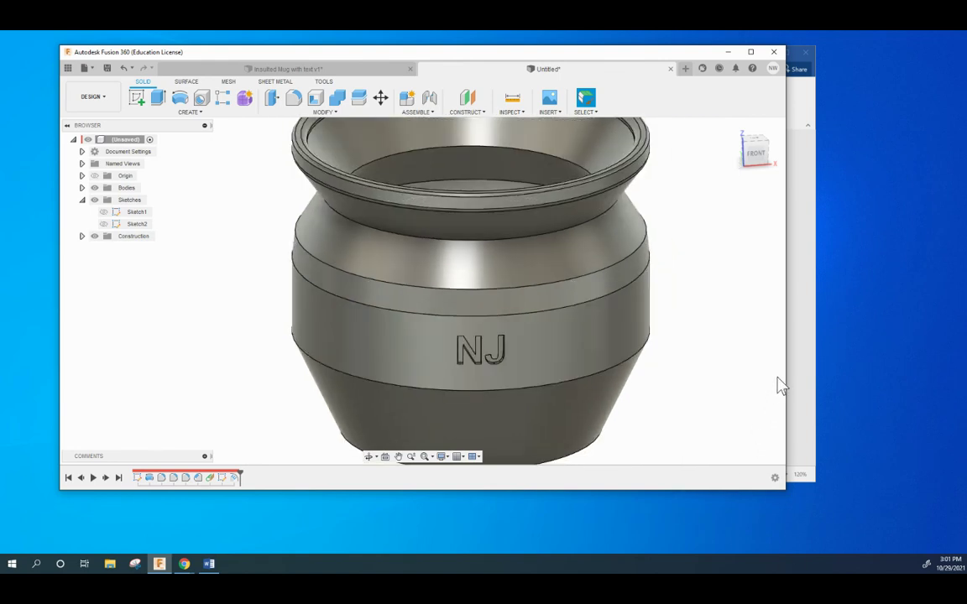
left_click(799, 352)
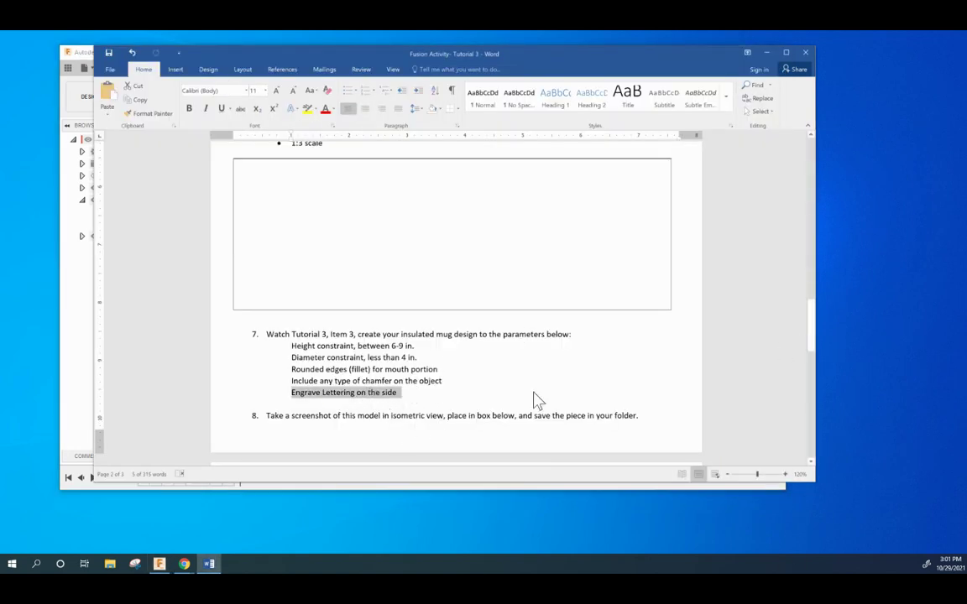